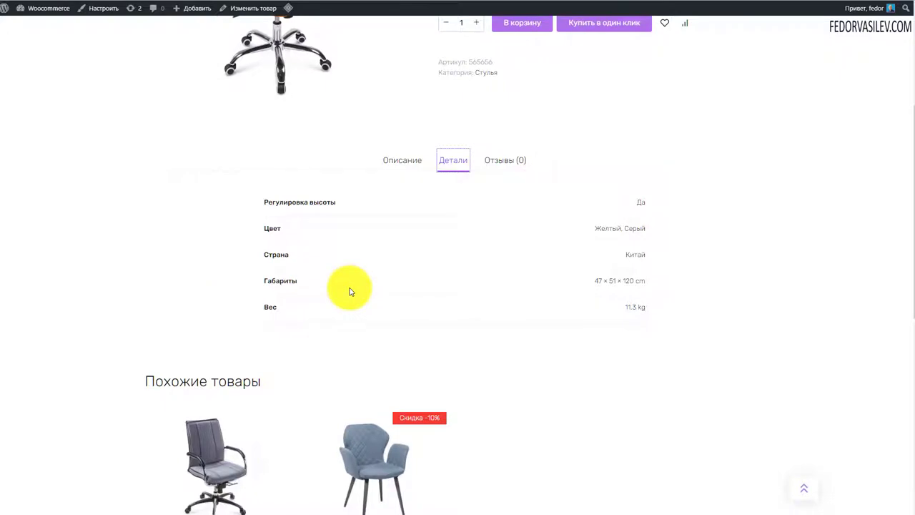
Open the shop catalogue, filter the products by the colour Желтый and examine the attribute filters
{"action": "scroll", "coordinate": [635, 323], "scroll_direction": "up", "scroll_amount": 3}
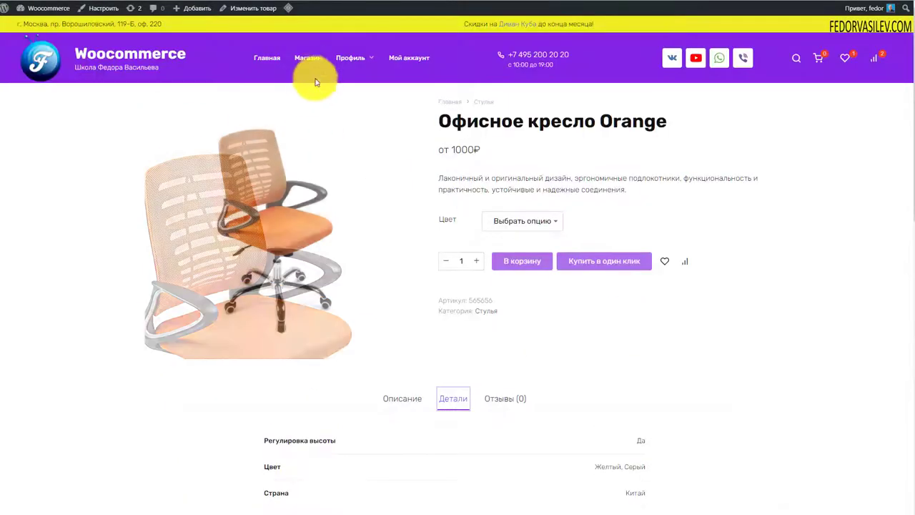
{"action": "left_click", "coordinate": [308, 57]}
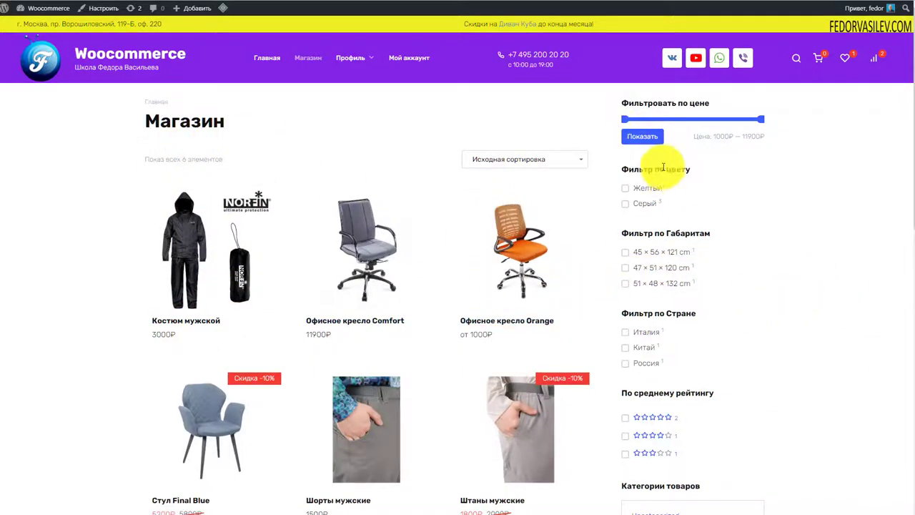
{"action": "scroll", "coordinate": [639, 172], "scroll_direction": "down", "scroll_amount": 1}
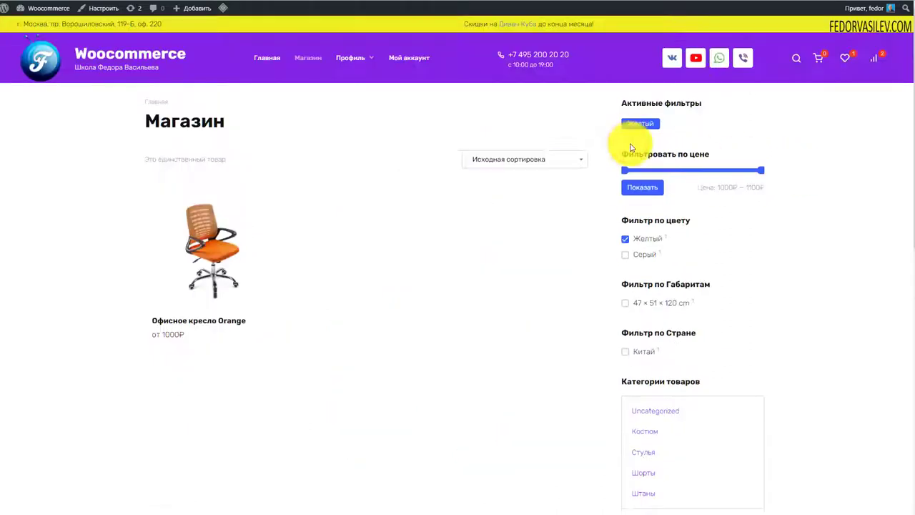
{"action": "scroll", "coordinate": [619, 150], "scroll_direction": "down", "scroll_amount": 1}
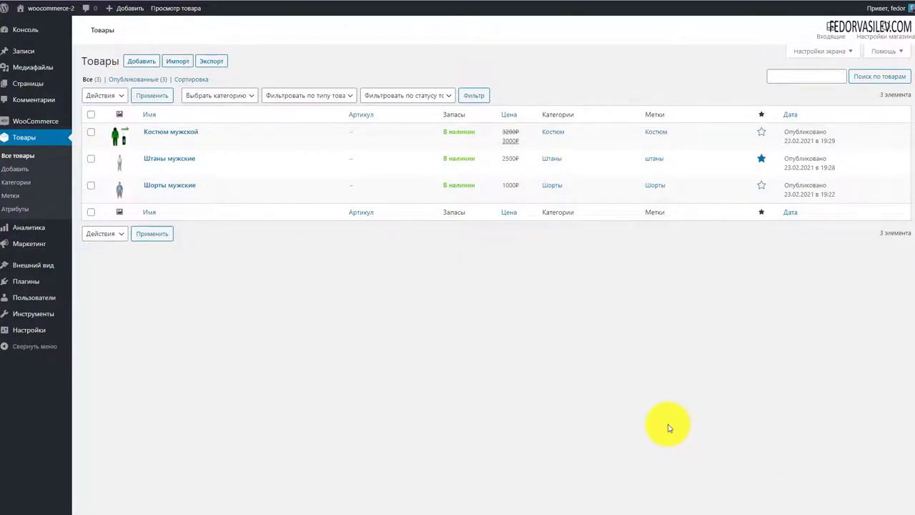
Create a global product attribute named Цвет, leaving its slug blank
{"action": "left_click", "coordinate": [15, 208]}
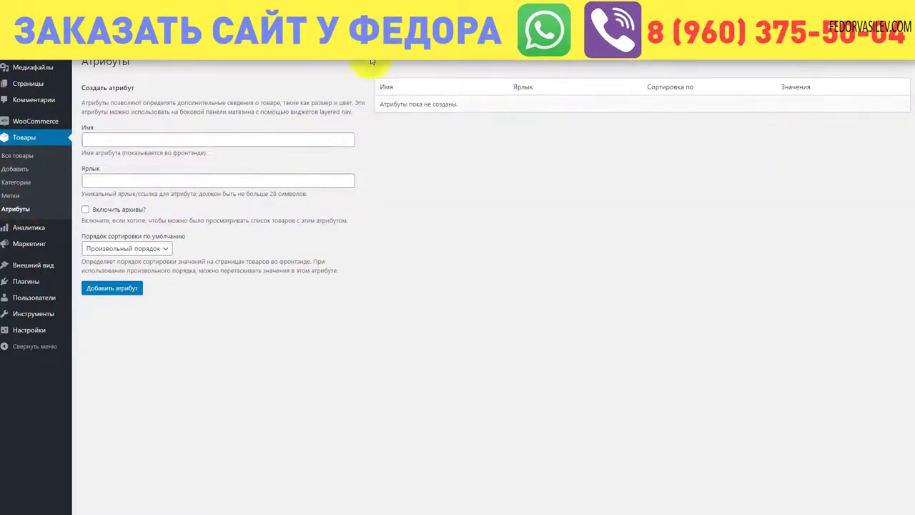
{"action": "left_click", "coordinate": [110, 142]}
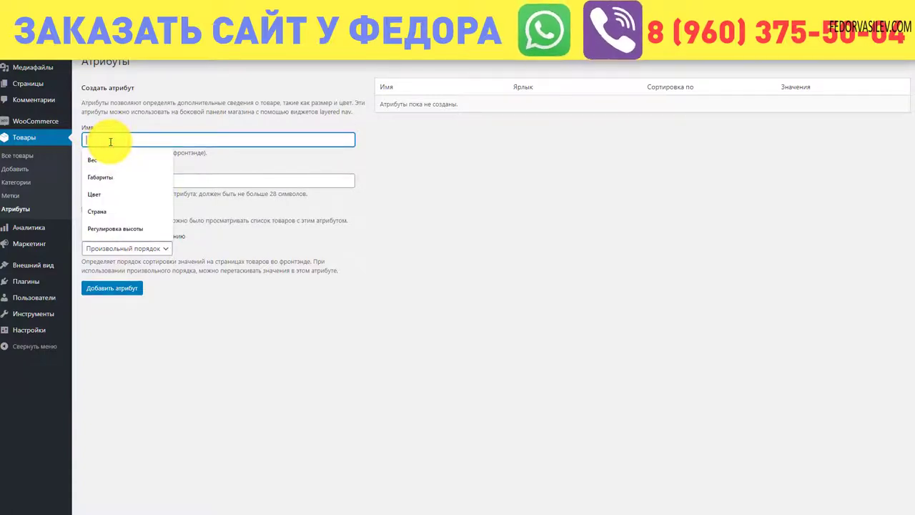
{"action": "type", "text": "Цвет"}
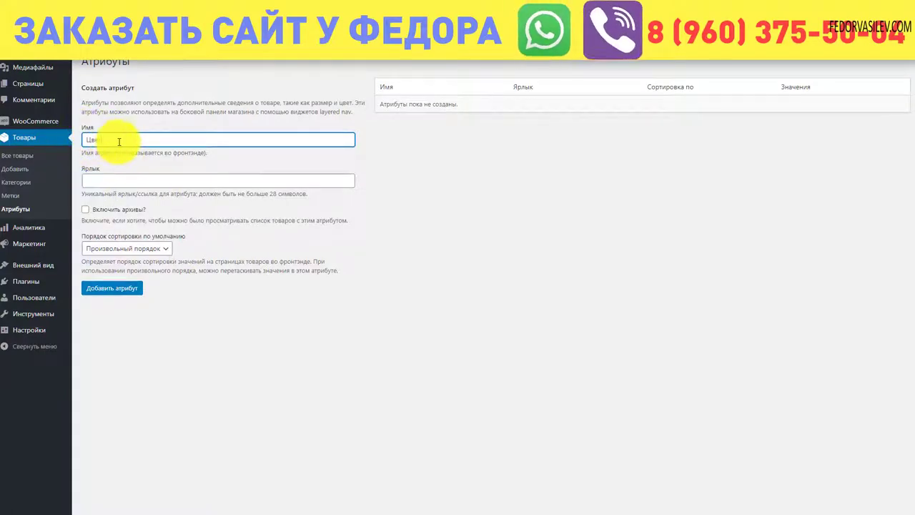
{"action": "left_click", "coordinate": [105, 180]}
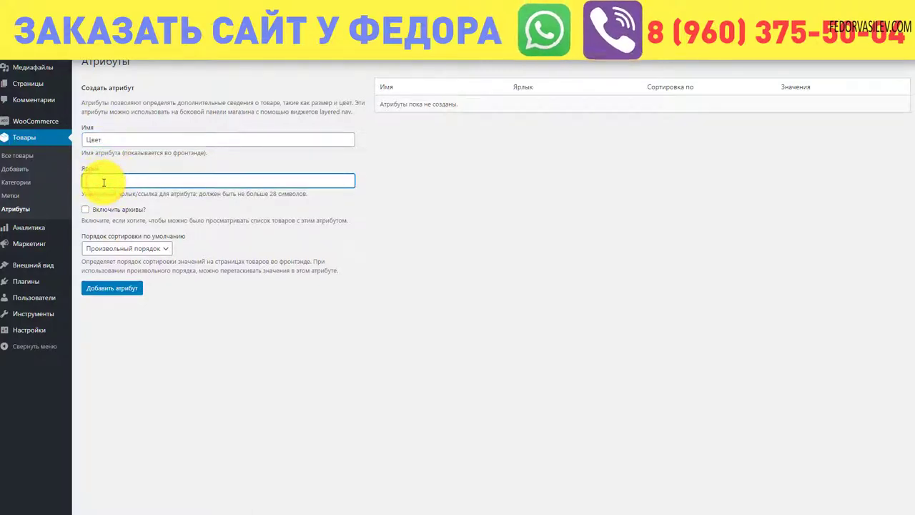
{"action": "left_click", "coordinate": [123, 290]}
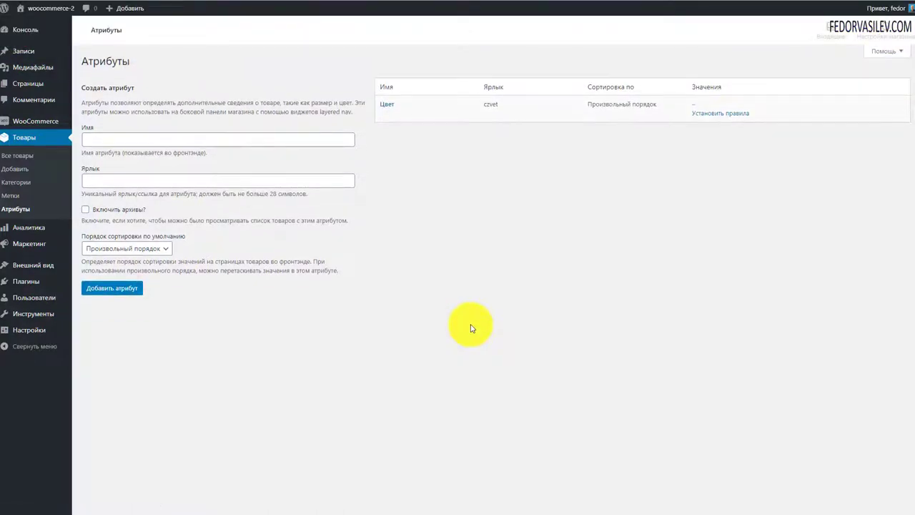
Create two more global product attributes named Размер and Вес
{"action": "left_click", "coordinate": [104, 141]}
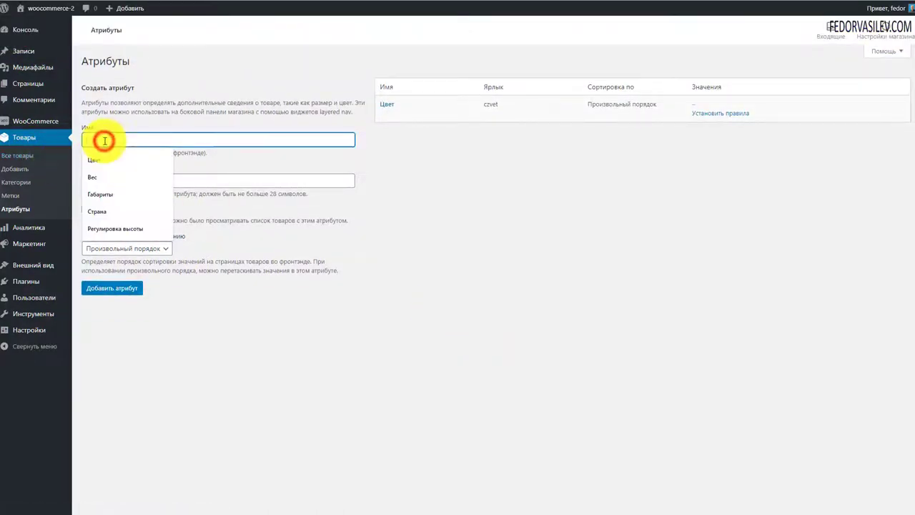
{"action": "type", "text": "Размер"}
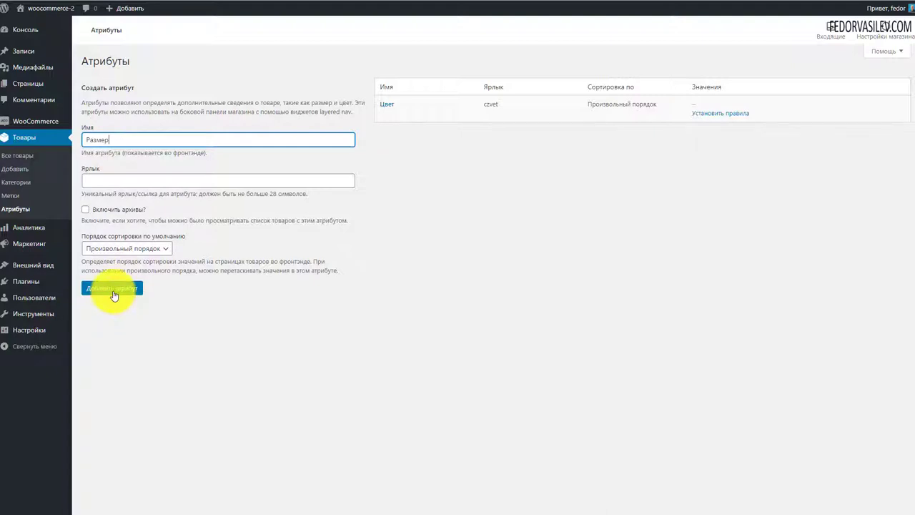
{"action": "left_click", "coordinate": [113, 292]}
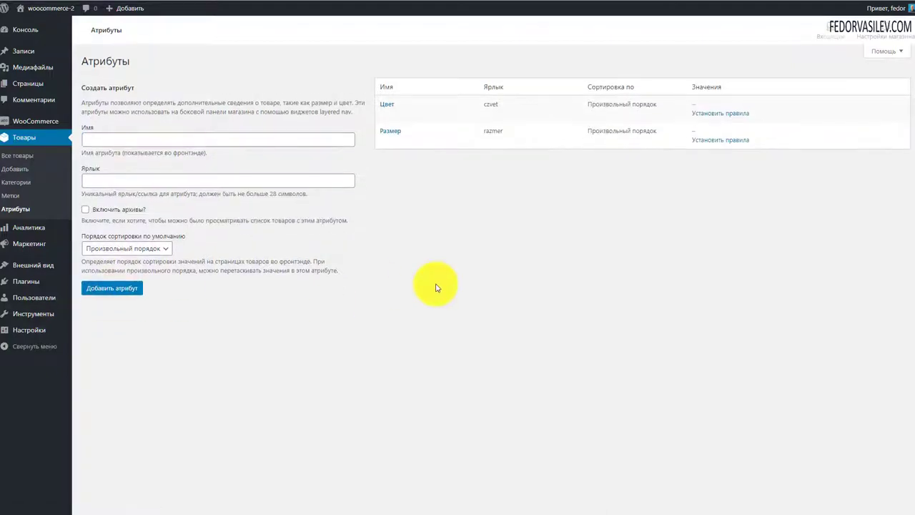
{"action": "left_click", "coordinate": [181, 142]}
{"action": "type", "text": "В"}
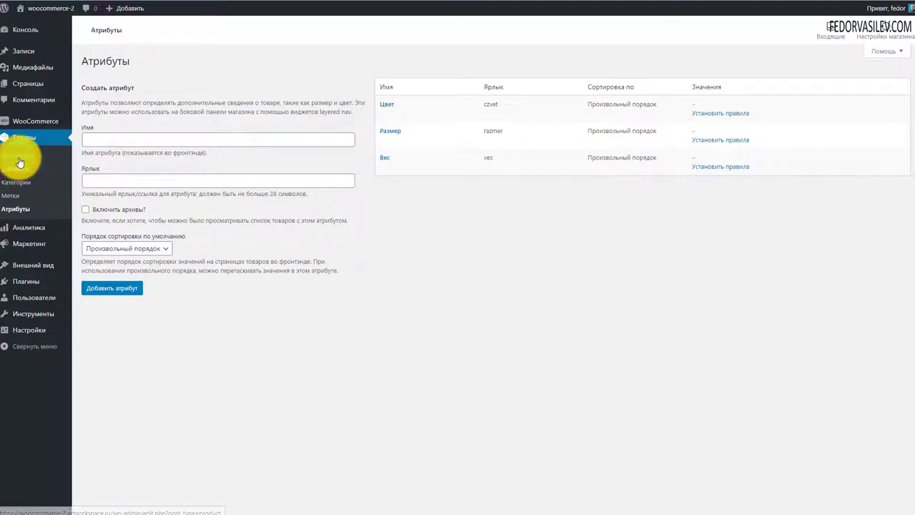
Open the product Шорты мужские for editing and show its attribute settings
{"action": "left_click", "coordinate": [20, 162]}
{"action": "left_click", "coordinate": [160, 185]}
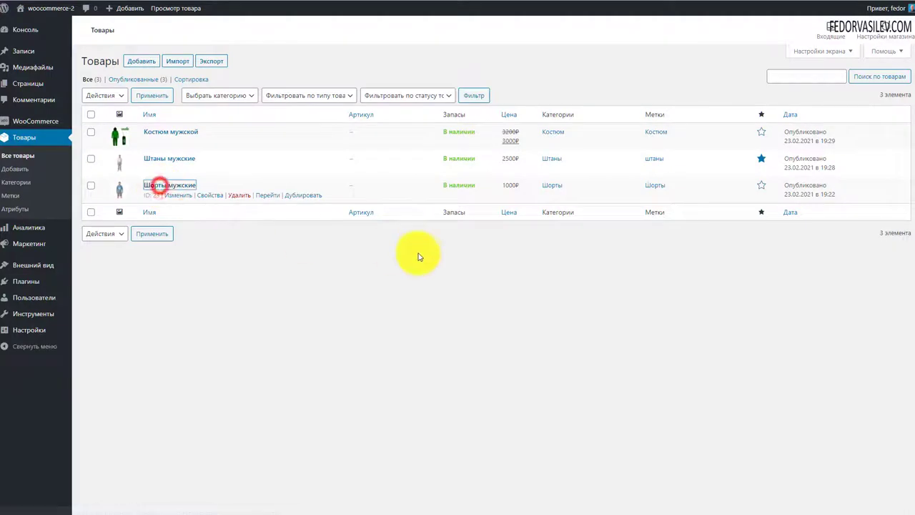
{"action": "scroll", "coordinate": [117, 301], "scroll_direction": "down", "scroll_amount": 2}
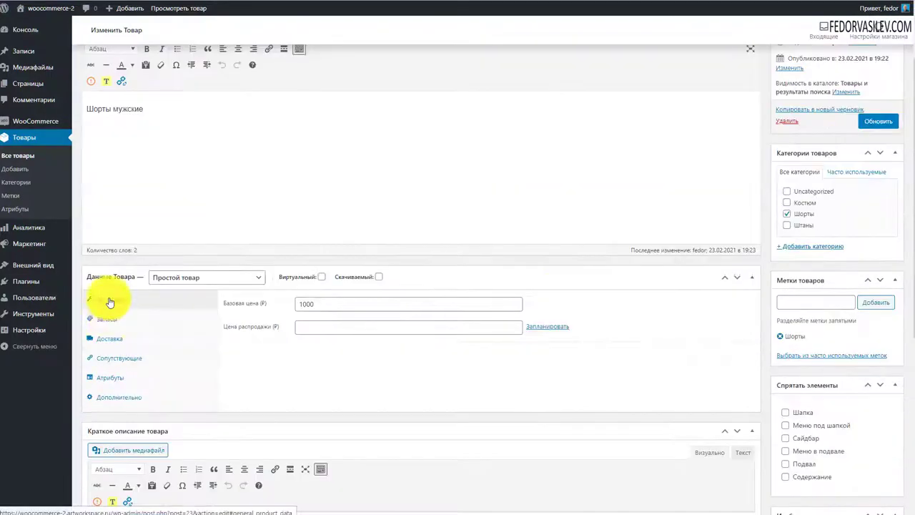
{"action": "left_click", "coordinate": [106, 378]}
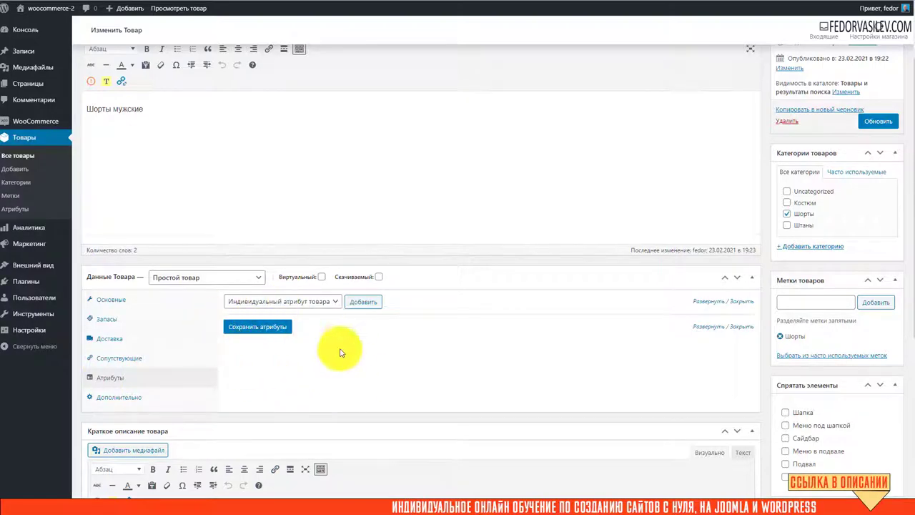
Examine which attributes can be assigned to the product Шорты мужские
{"action": "scroll", "coordinate": [429, 336], "scroll_direction": "up", "scroll_amount": 2}
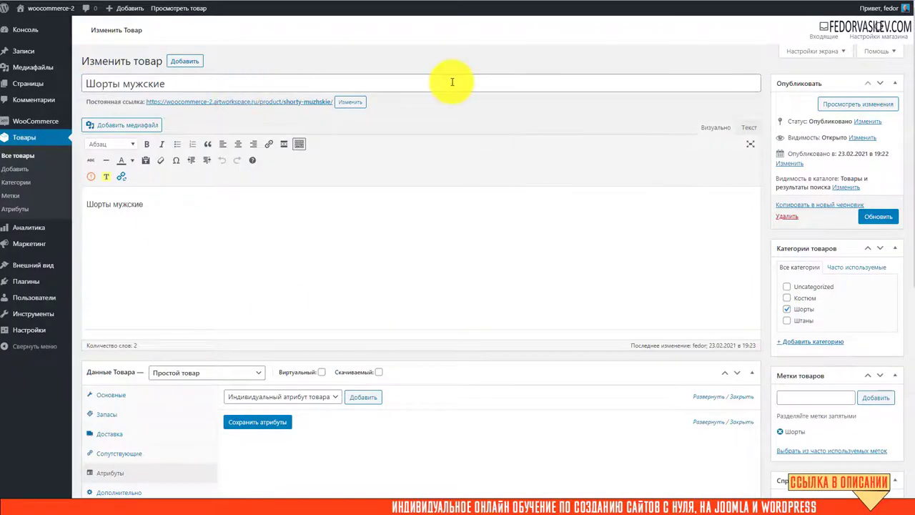
{"action": "scroll", "coordinate": [378, 255], "scroll_direction": "down", "scroll_amount": 4}
{"action": "scroll", "coordinate": [382, 316], "scroll_direction": "up", "scroll_amount": 2}
{"action": "left_click", "coordinate": [246, 256]}
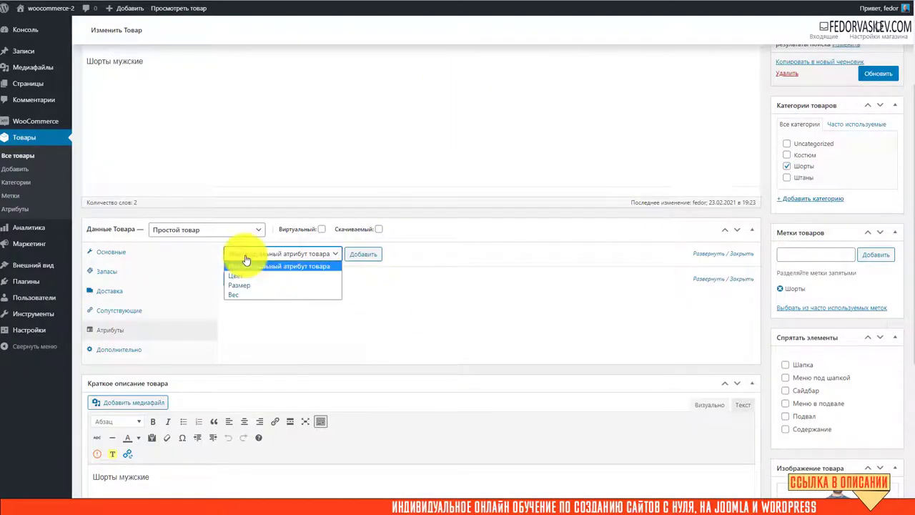
{"action": "left_click", "coordinate": [245, 265]}
{"action": "left_click", "coordinate": [364, 254]}
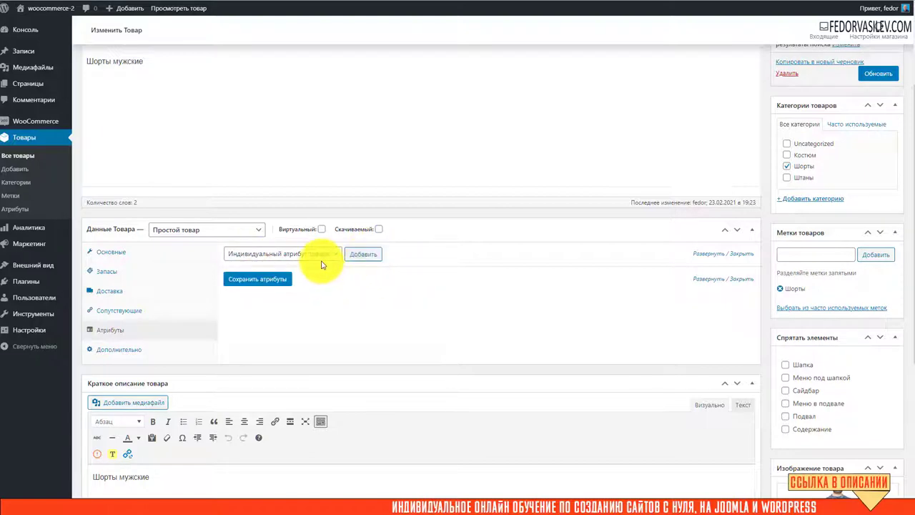
{"action": "left_click", "coordinate": [289, 258]}
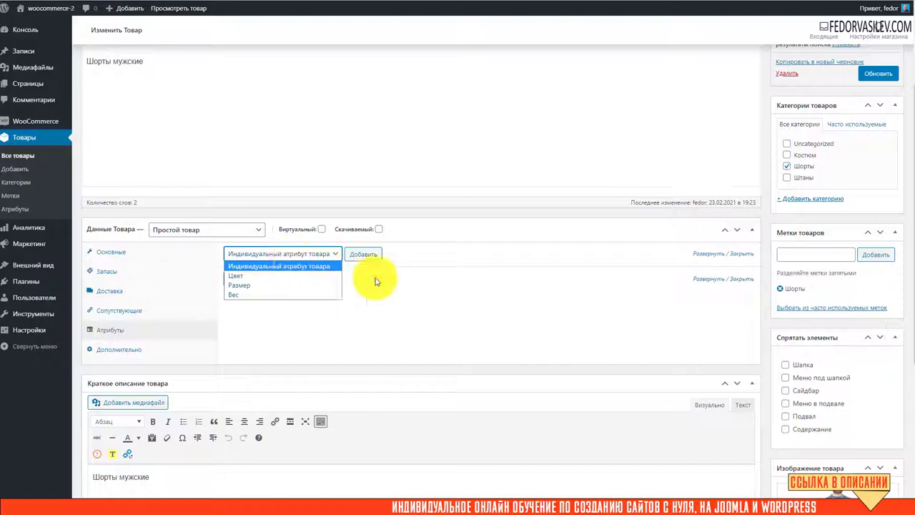
{"action": "left_click", "coordinate": [416, 281]}
{"action": "left_click", "coordinate": [302, 255]}
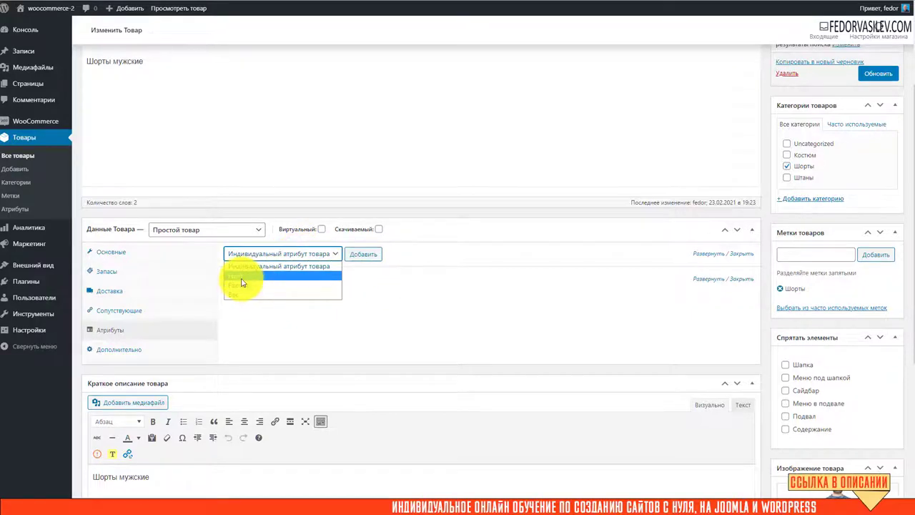
{"action": "left_click", "coordinate": [460, 329]}
{"action": "left_click", "coordinate": [238, 256]}
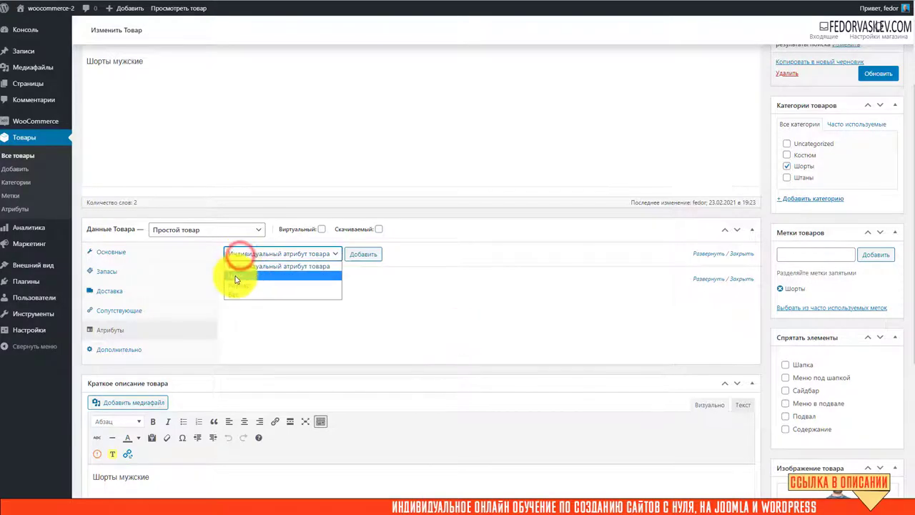
{"action": "scroll", "coordinate": [232, 268], "scroll_direction": "up", "scroll_amount": 2}
{"action": "scroll", "coordinate": [465, 250], "scroll_direction": "down", "scroll_amount": 3}
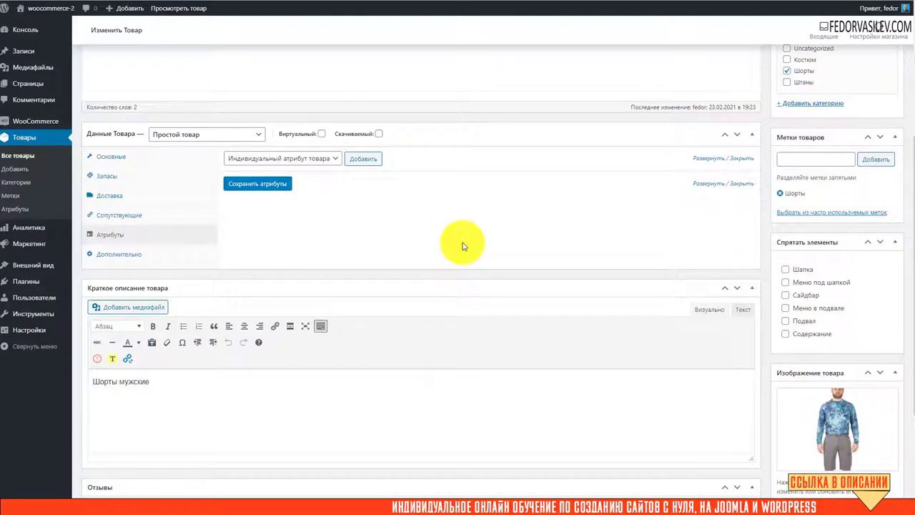
{"action": "scroll", "coordinate": [400, 265], "scroll_direction": "up", "scroll_amount": 2}
Add the Цвет attribute to the product and check its list of selectable values
{"action": "left_click", "coordinate": [275, 299]}
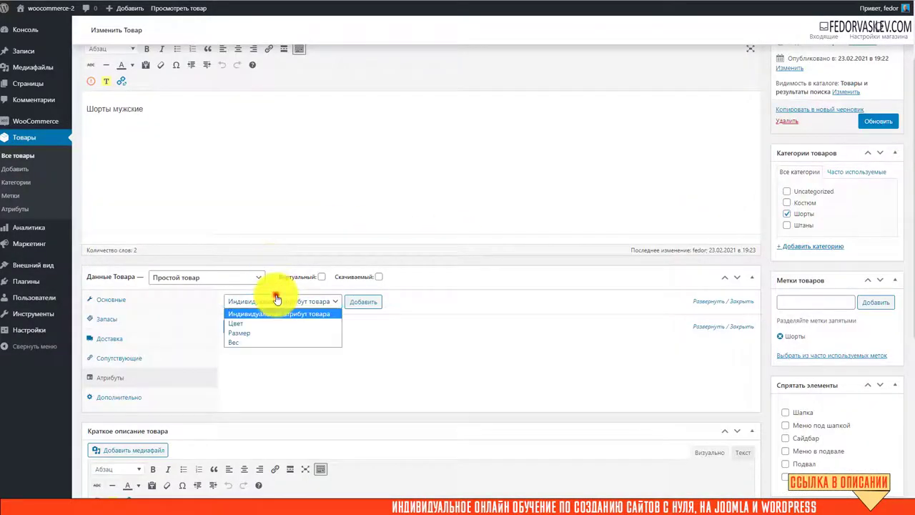
{"action": "left_click", "coordinate": [242, 322]}
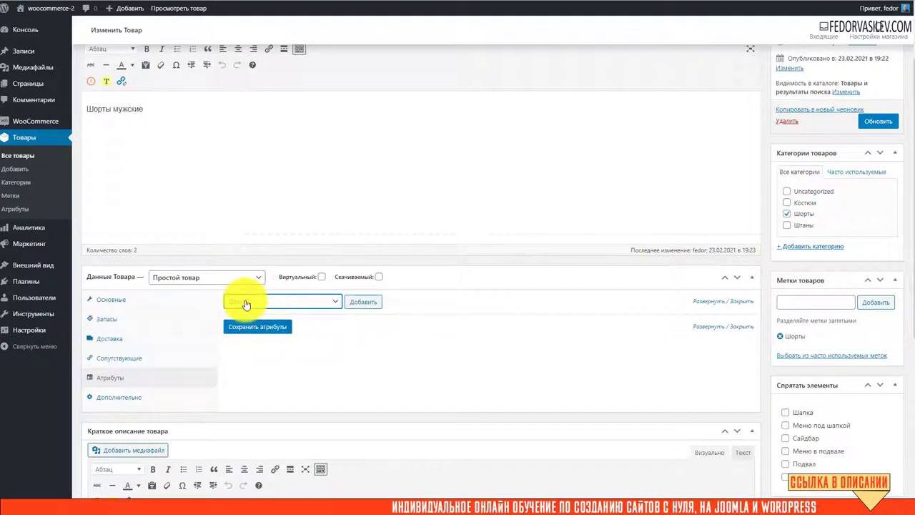
{"action": "left_click", "coordinate": [363, 301]}
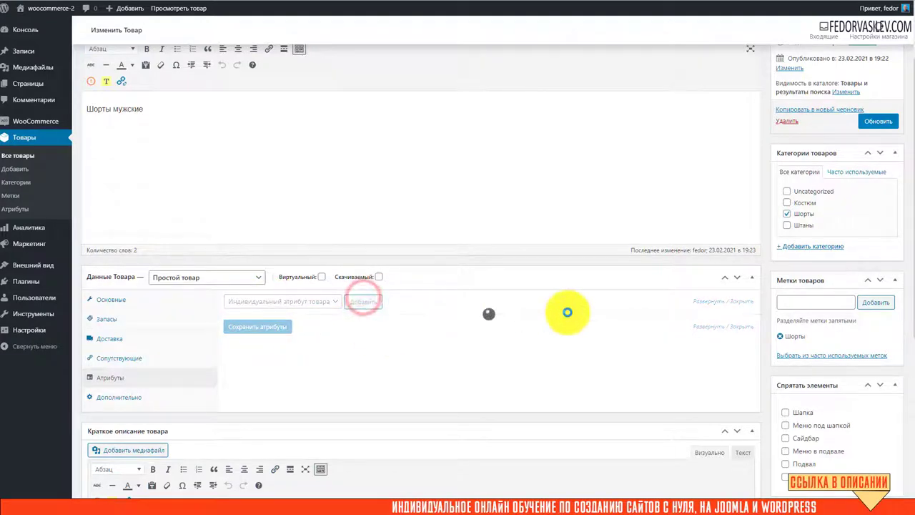
{"action": "scroll", "coordinate": [525, 282], "scroll_direction": "down", "scroll_amount": 1}
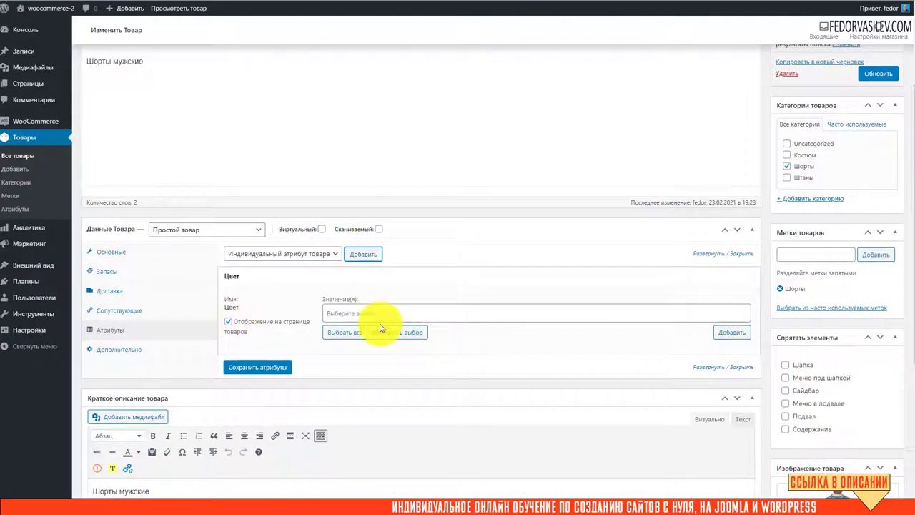
{"action": "left_click", "coordinate": [344, 312]}
{"action": "left_click", "coordinate": [375, 282]}
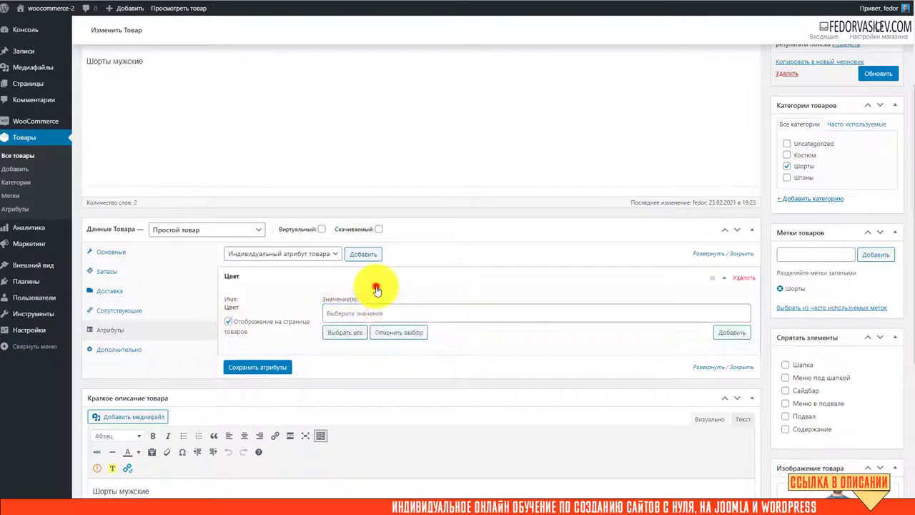
{"action": "left_click", "coordinate": [327, 281]}
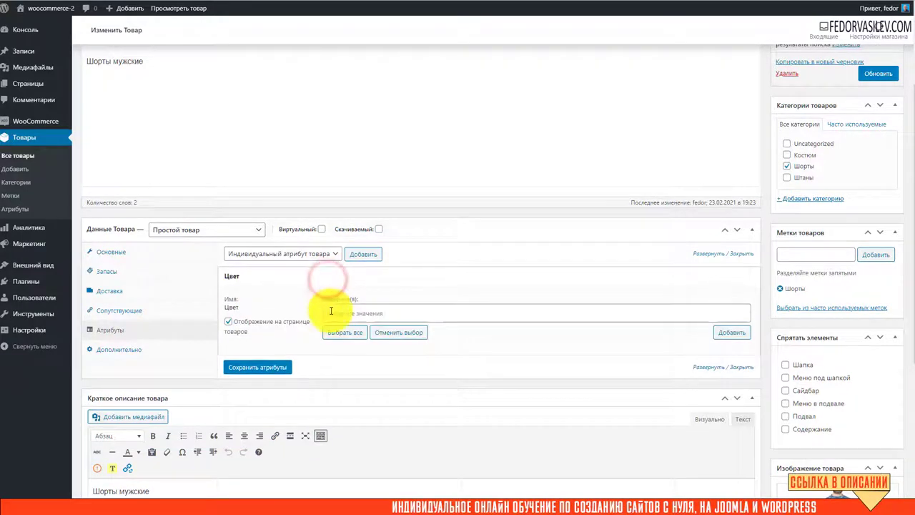
{"action": "left_click", "coordinate": [348, 314]}
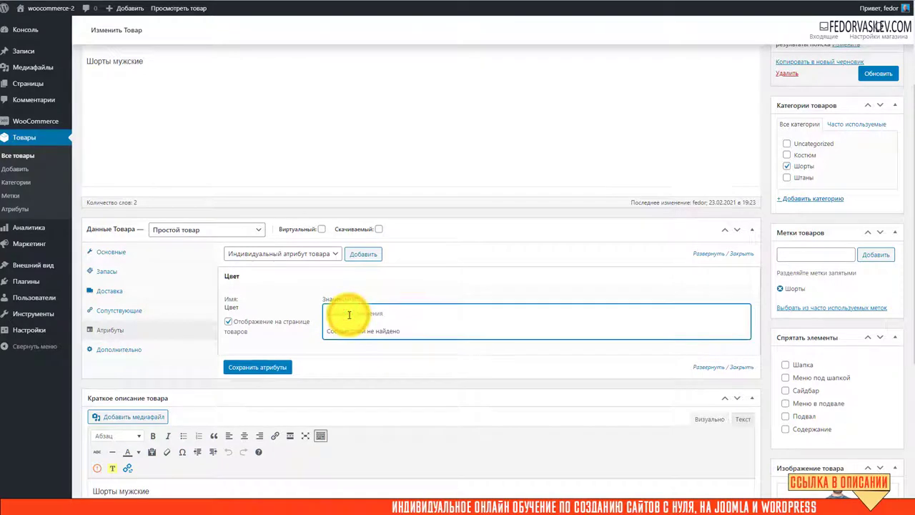
{"action": "left_click", "coordinate": [399, 292]}
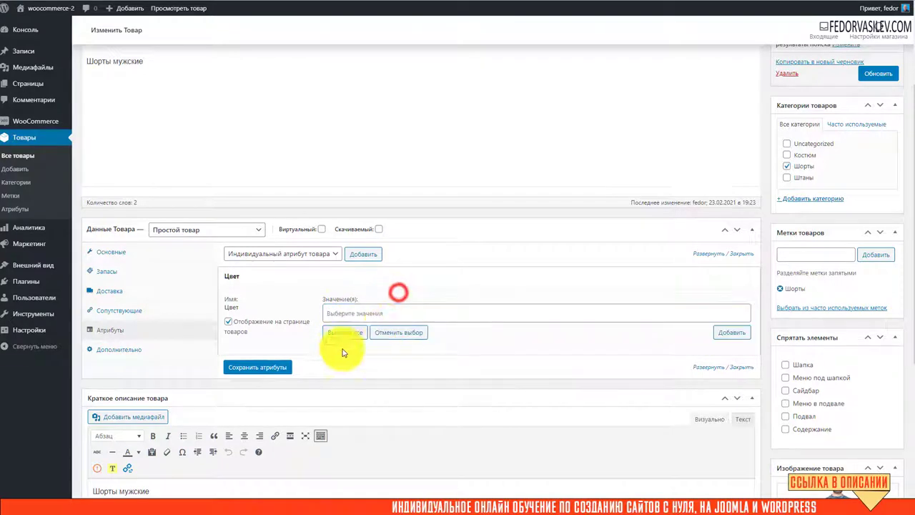
Create the new values Серый and Синий for the product's Цвет attribute
{"action": "left_click", "coordinate": [726, 336]}
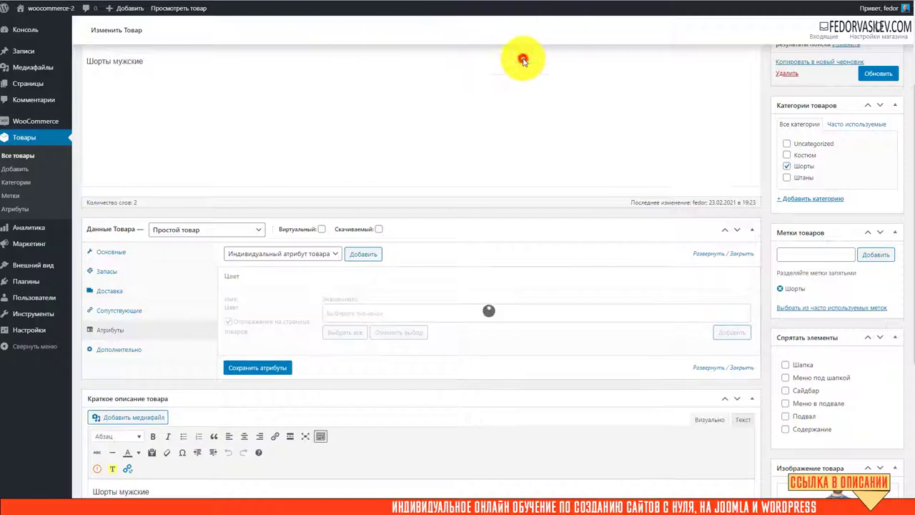
{"action": "left_click", "coordinate": [524, 57]}
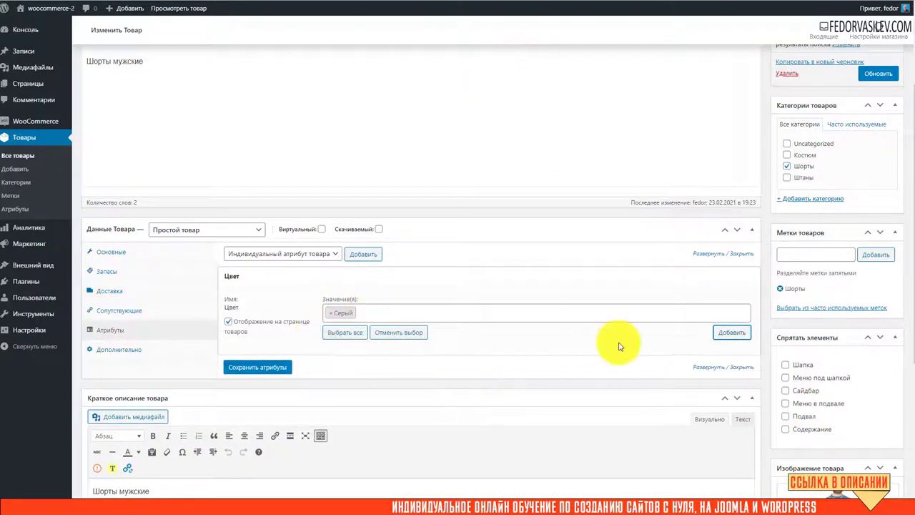
{"action": "left_click", "coordinate": [722, 336]}
{"action": "type", "text": "Синий"}
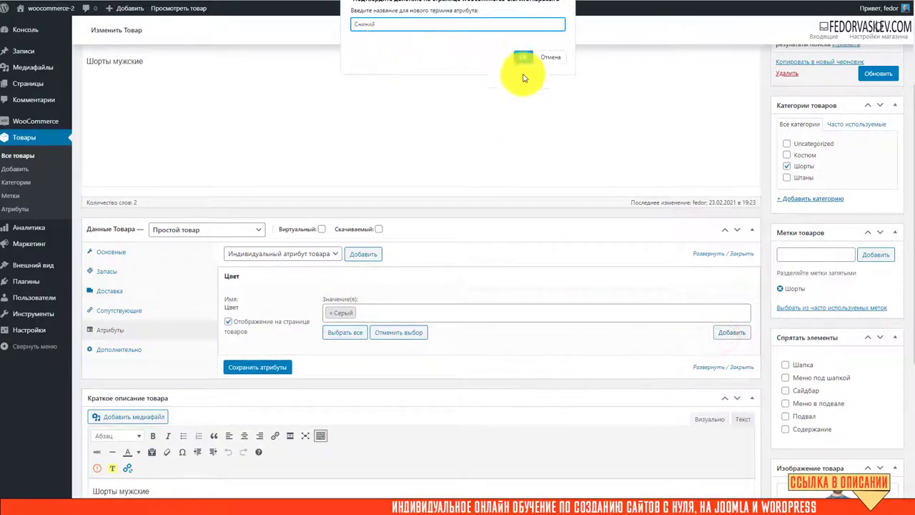
{"action": "left_click", "coordinate": [523, 57]}
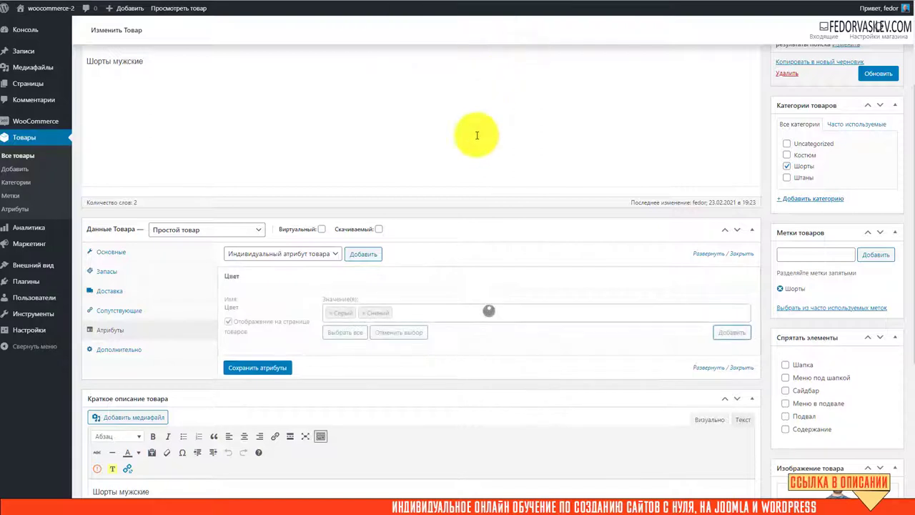
Create the new value Зеленый for the product's Цвет attribute
{"action": "left_click", "coordinate": [731, 332]}
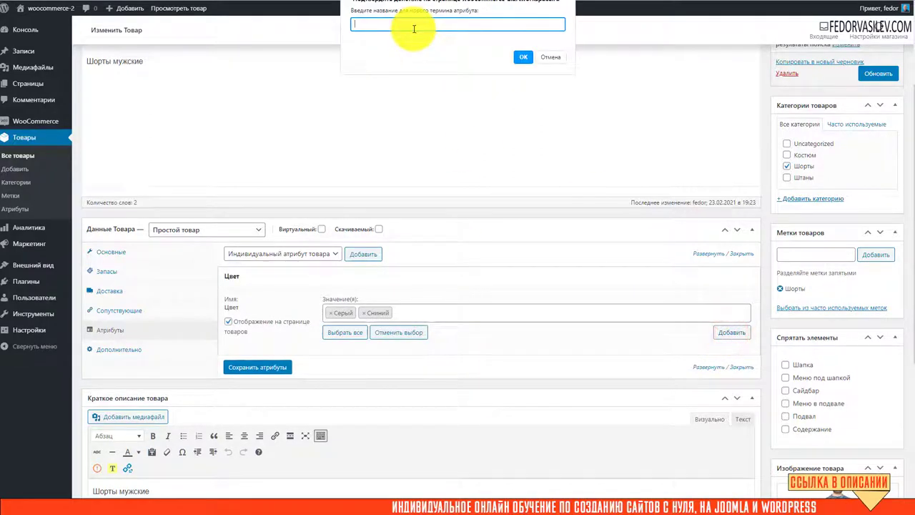
{"action": "type", "text": "Зеленый"}
{"action": "left_click", "coordinate": [523, 57]}
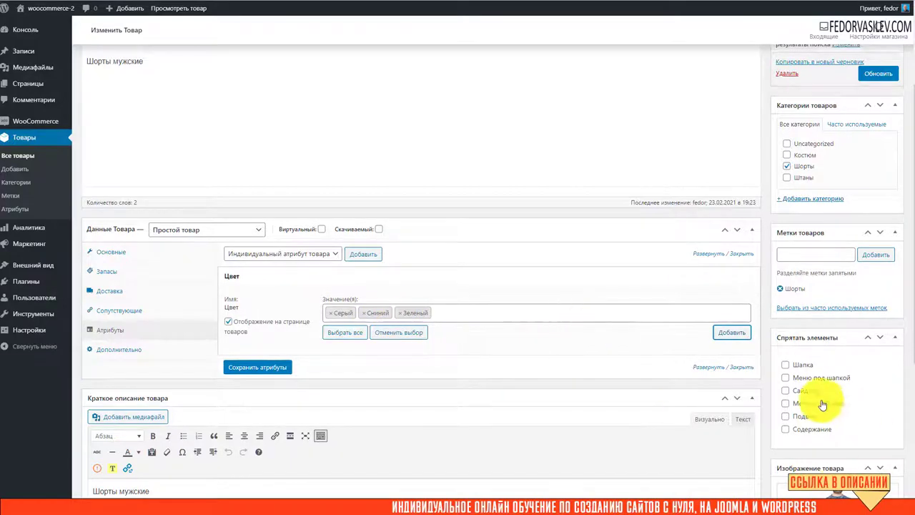
{"action": "scroll", "coordinate": [674, 386], "scroll_direction": "down", "scroll_amount": 2}
{"action": "scroll", "coordinate": [436, 352], "scroll_direction": "up", "scroll_amount": 3}
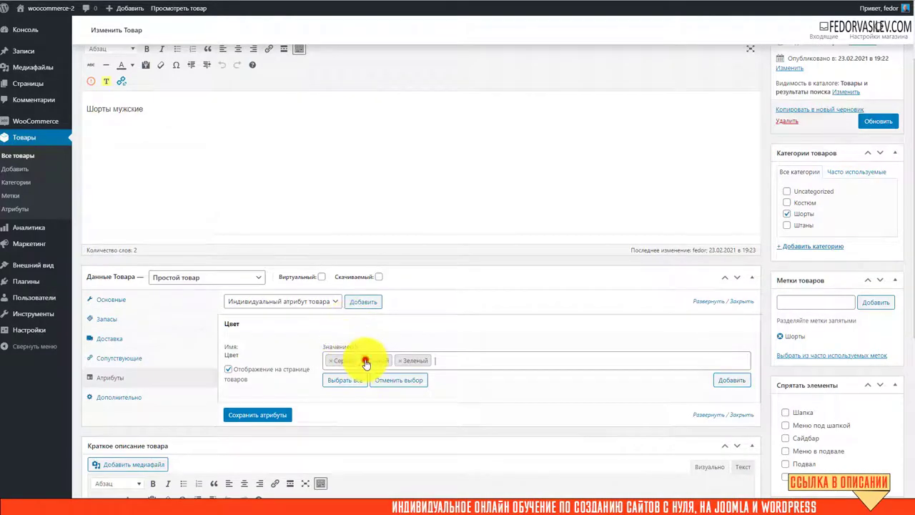
Remove Синий and Зеленый from the product's Цвет values, keeping only Серый, and save the attributes
{"action": "left_click", "coordinate": [364, 361]}
{"action": "left_click", "coordinate": [366, 361]}
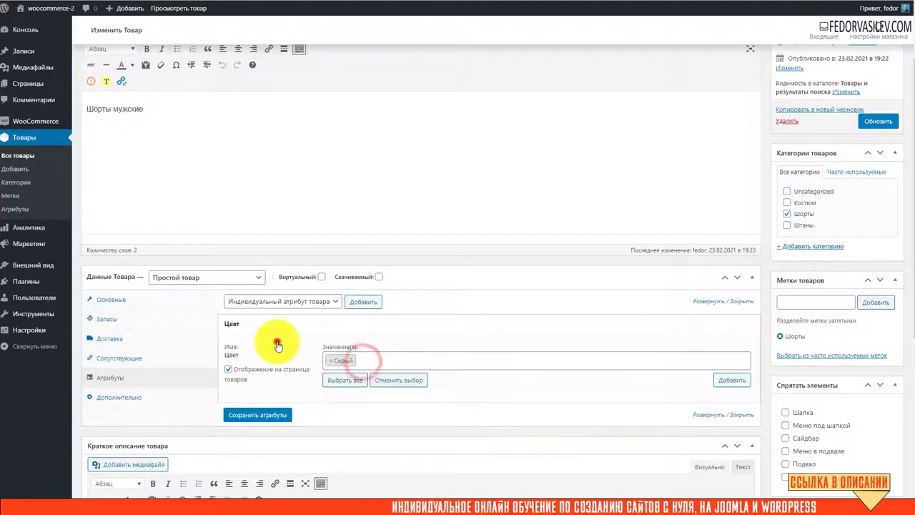
{"action": "left_click", "coordinate": [258, 416]}
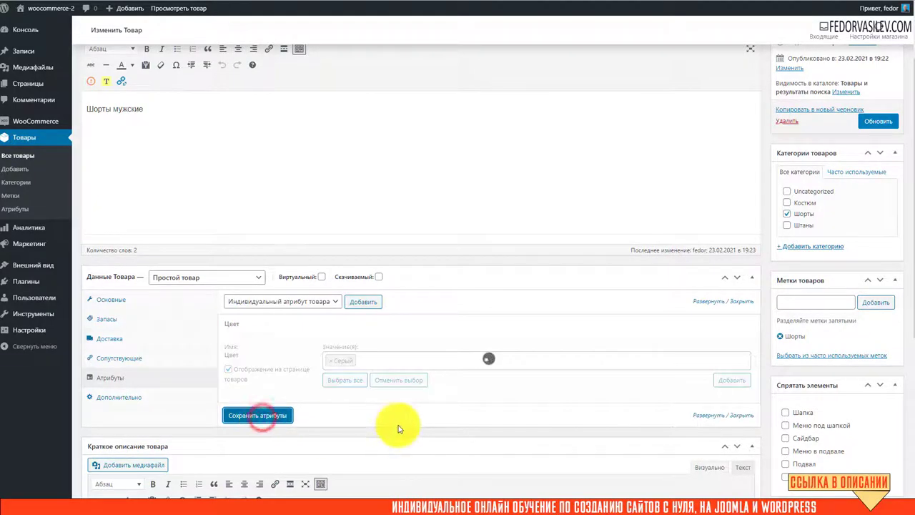
Add the Размер attribute to the product Шорты мужские
{"action": "left_click", "coordinate": [322, 301]}
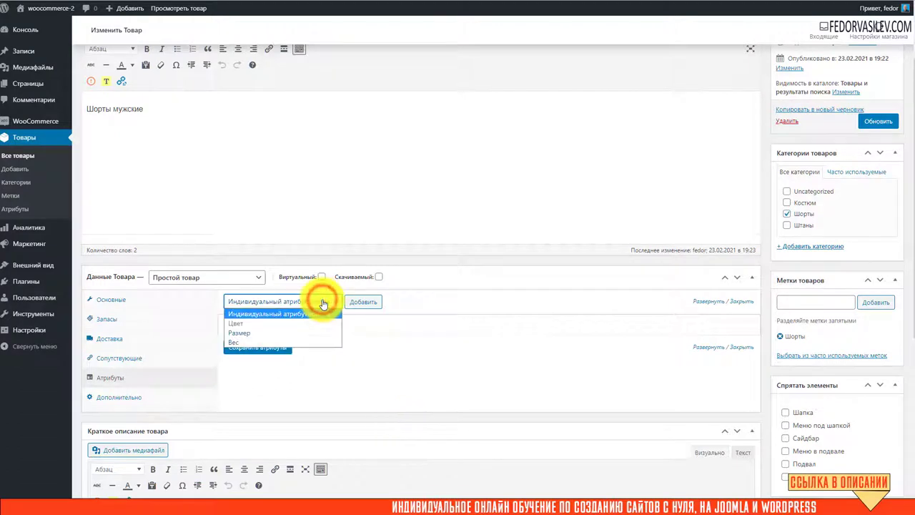
{"action": "left_click", "coordinate": [323, 301]}
{"action": "left_click", "coordinate": [336, 302]}
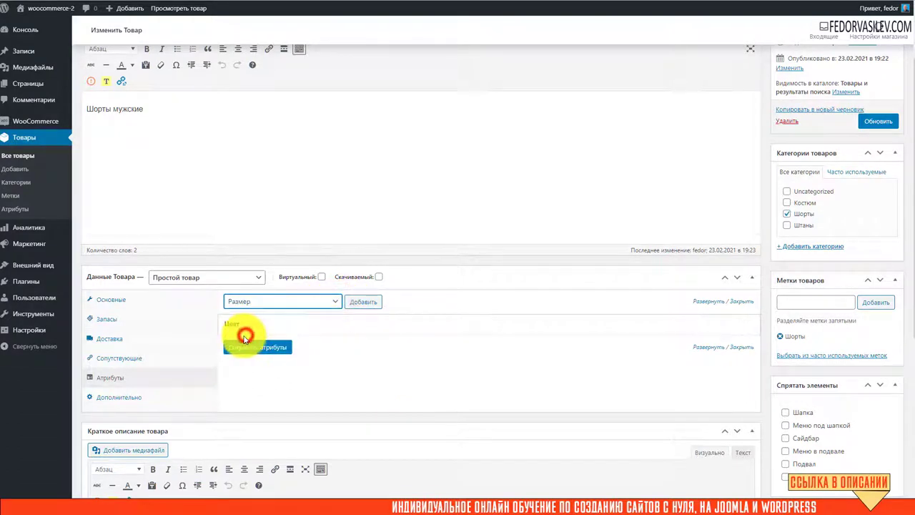
{"action": "left_click", "coordinate": [350, 303]}
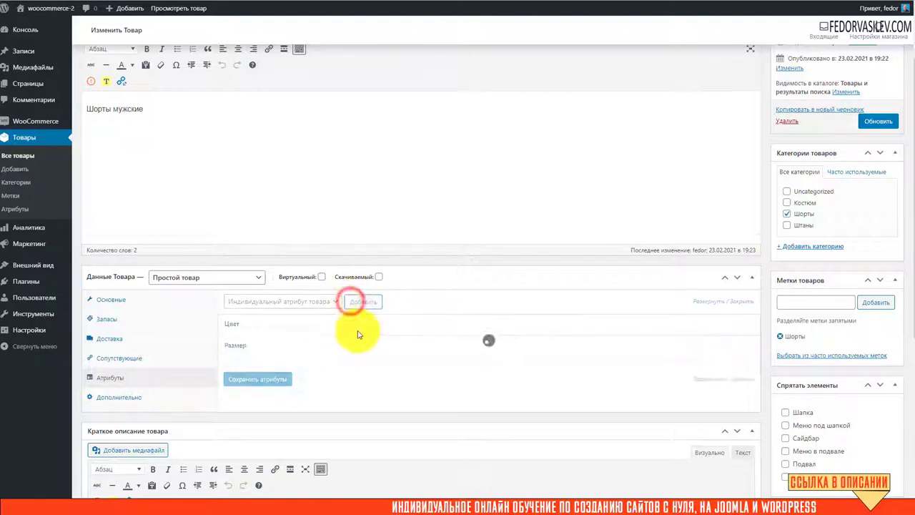
Create the new values M, XXL and XXXL for the product's Размер attribute
{"action": "left_click", "coordinate": [725, 402]}
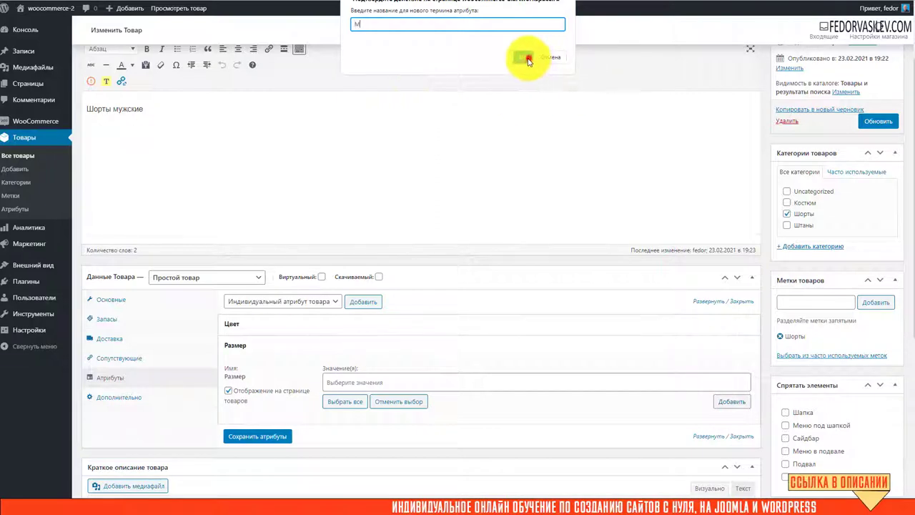
{"action": "left_click", "coordinate": [527, 61]}
{"action": "left_click", "coordinate": [729, 405]}
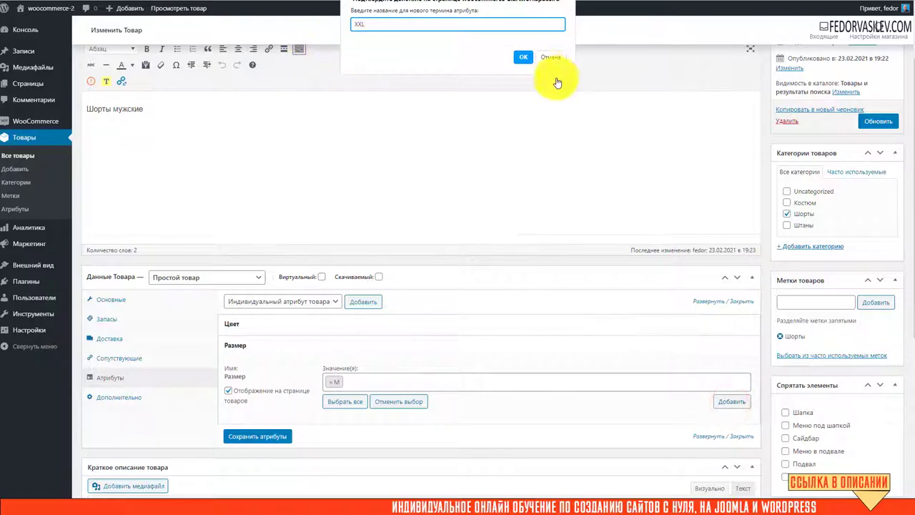
{"action": "left_click", "coordinate": [523, 61]}
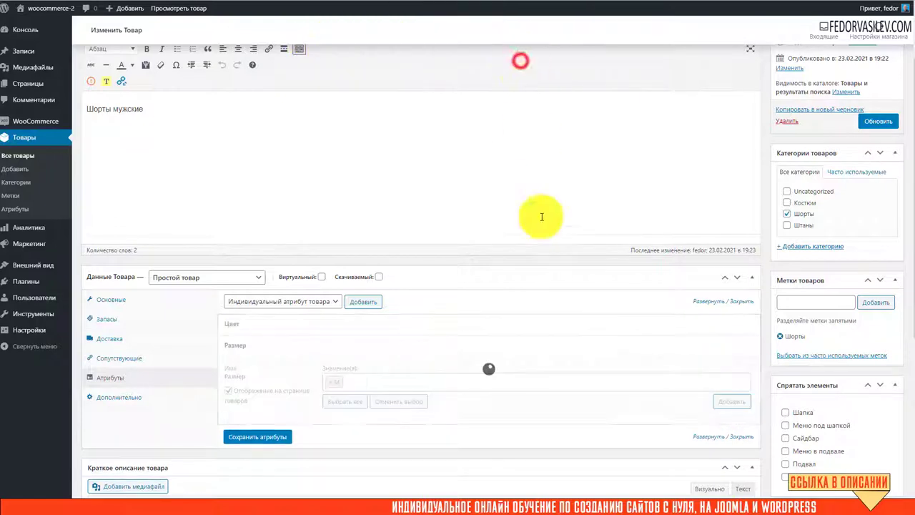
{"action": "left_click", "coordinate": [726, 402]}
{"action": "type", "text": "XXXL"}
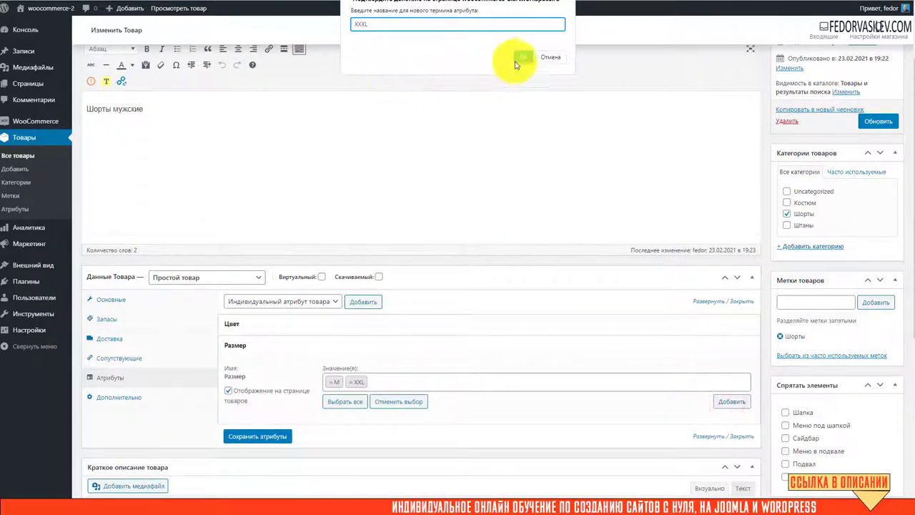
{"action": "left_click", "coordinate": [522, 56]}
Remove XXL and XXXL from the product's Размер values, keeping only M, and save the attributes
{"action": "scroll", "coordinate": [494, 179], "scroll_direction": "down", "scroll_amount": 1}
{"action": "left_click", "coordinate": [378, 334]}
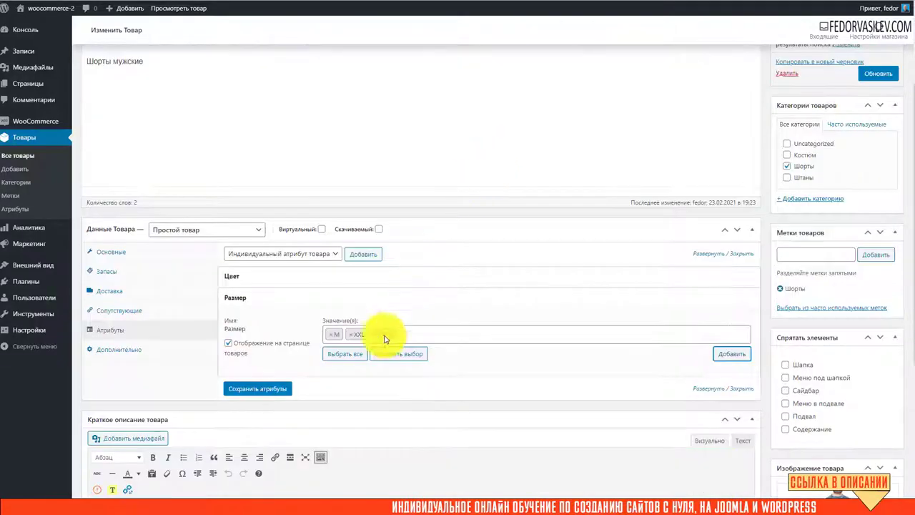
{"action": "left_click", "coordinate": [350, 336]}
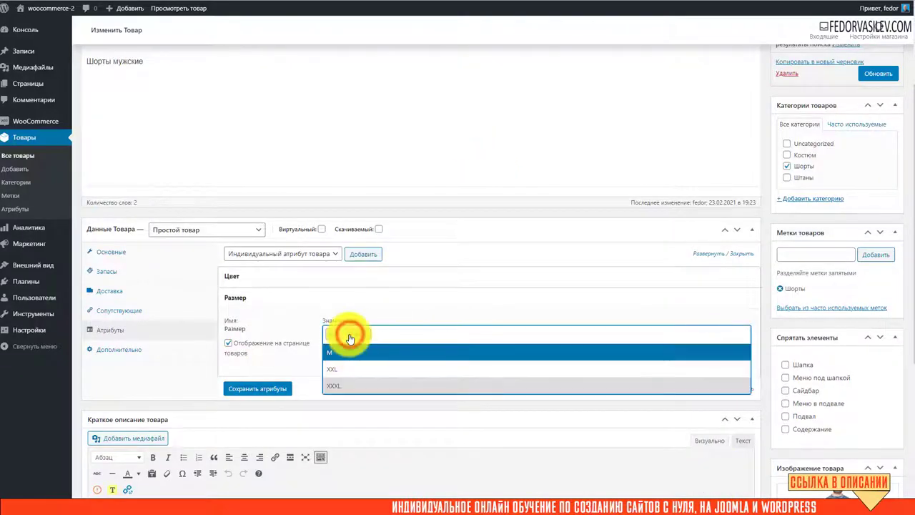
{"action": "left_click", "coordinate": [289, 315]}
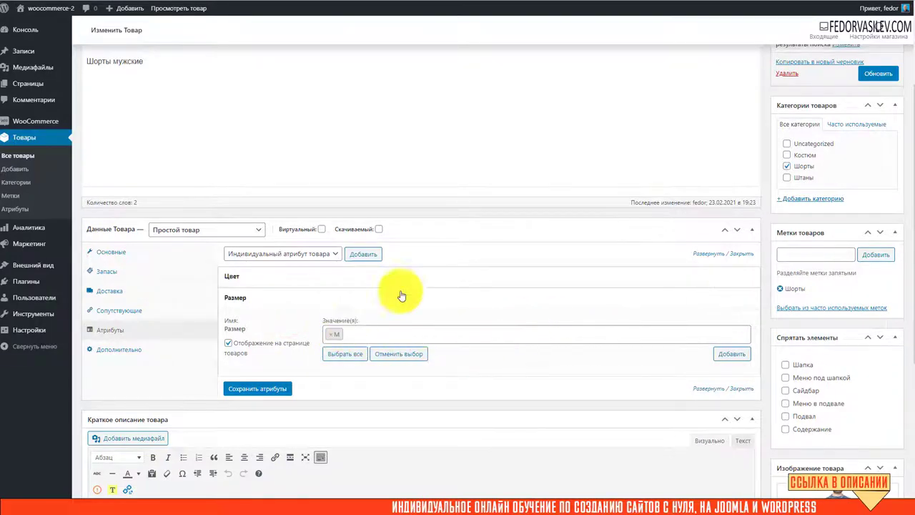
{"action": "left_click", "coordinate": [283, 388]}
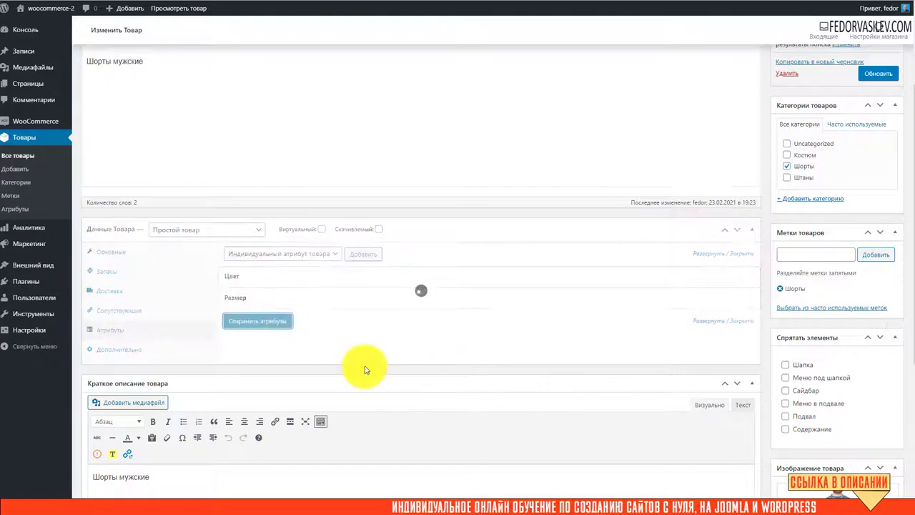
Add the Вес attribute with the value 200 to Шорты мужские and update the product
{"action": "left_click", "coordinate": [366, 259]}
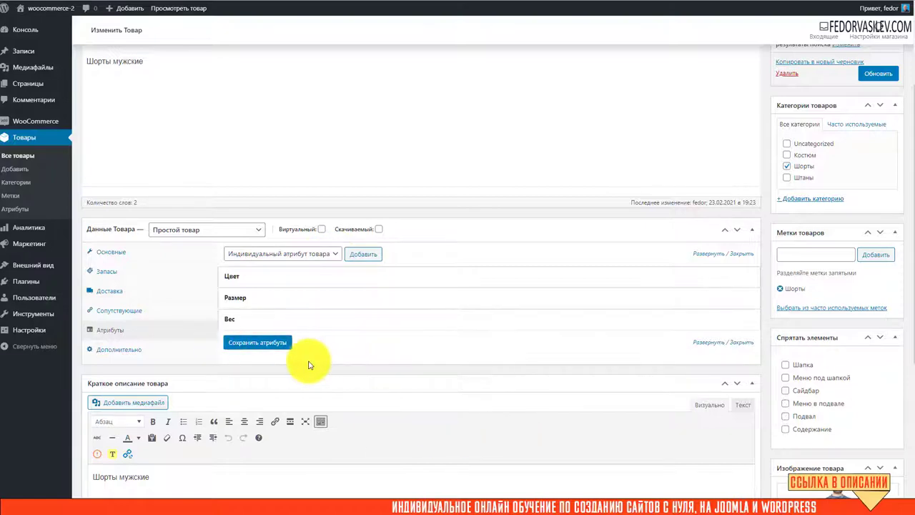
{"action": "scroll", "coordinate": [310, 363], "scroll_direction": "up", "scroll_amount": 2}
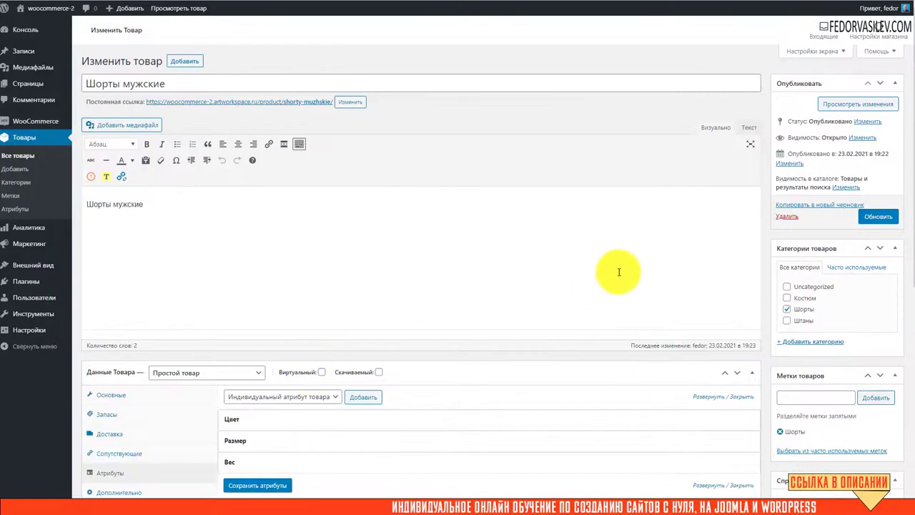
{"action": "left_click", "coordinate": [876, 216]}
Open Шорты мужские in the storefront's Шорты category and examine the attributes in its product details
{"action": "left_click", "coordinate": [608, 4]}
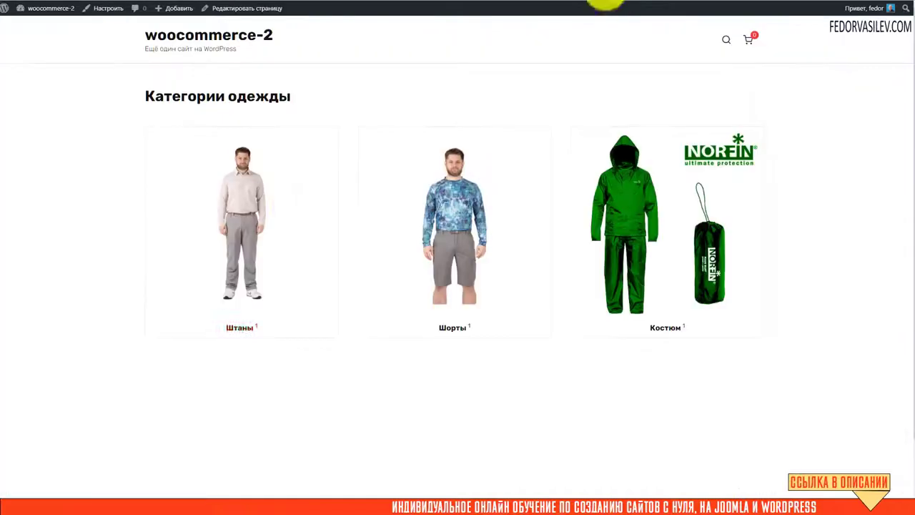
{"action": "left_click", "coordinate": [380, 218]}
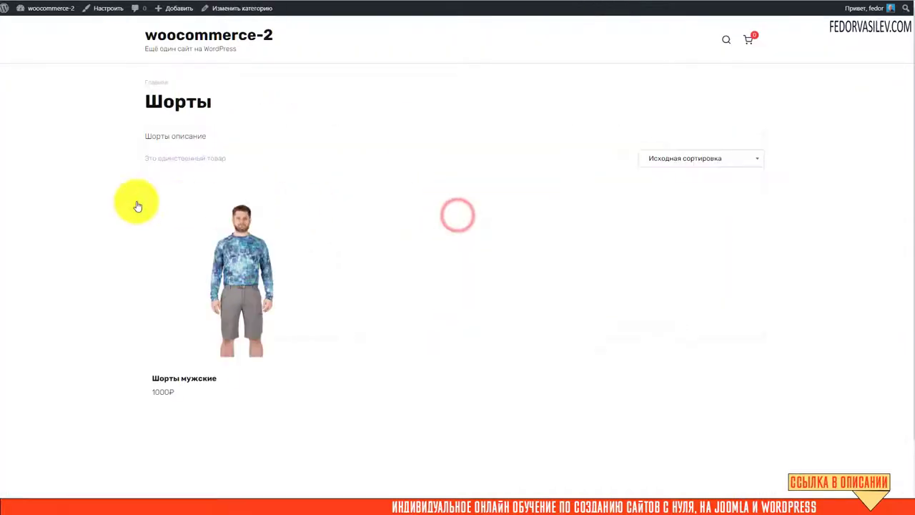
{"action": "left_click", "coordinate": [262, 257]}
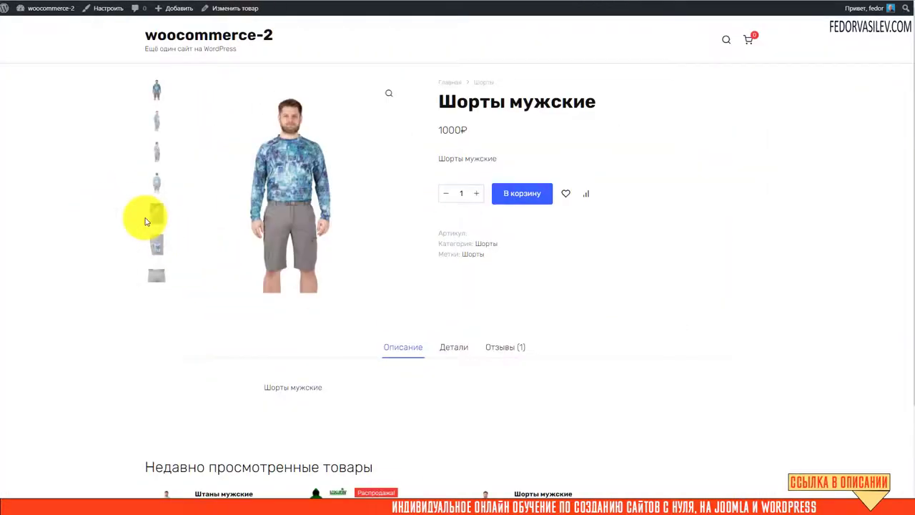
{"action": "left_click", "coordinate": [455, 351]}
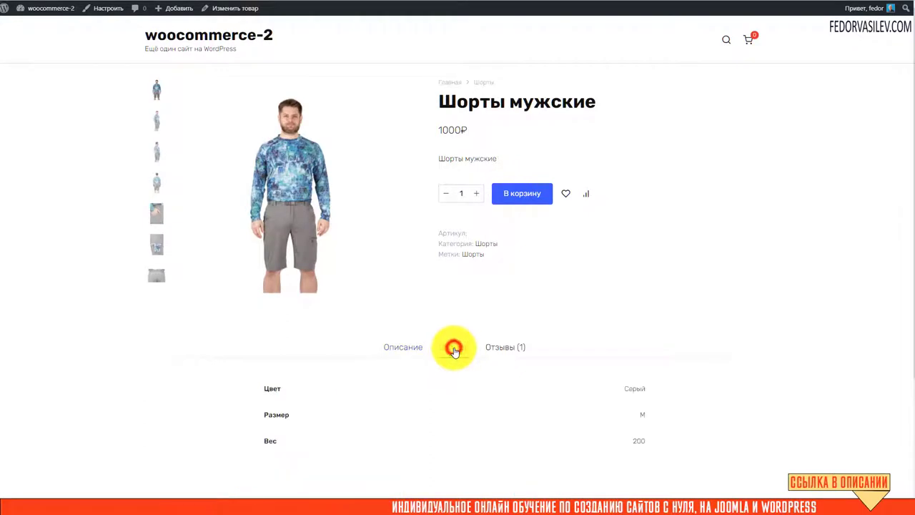
{"action": "scroll", "coordinate": [543, 300], "scroll_direction": "down", "scroll_amount": 2}
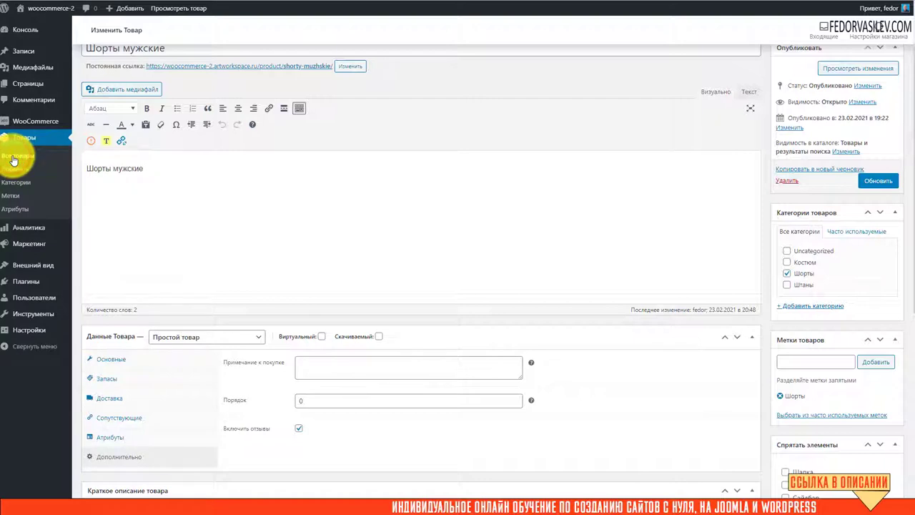
Open the product Костюм мужской for editing and show its attribute settings
{"action": "left_click", "coordinate": [13, 158]}
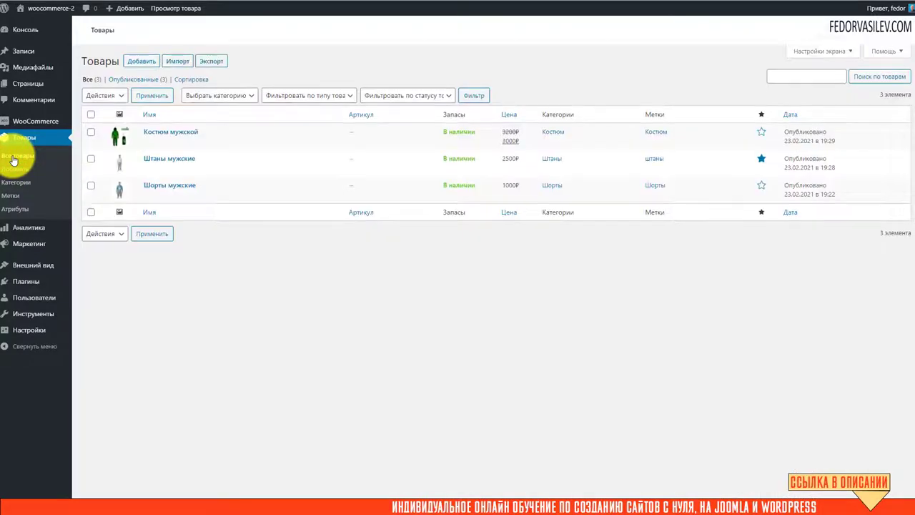
{"action": "left_click", "coordinate": [147, 132]}
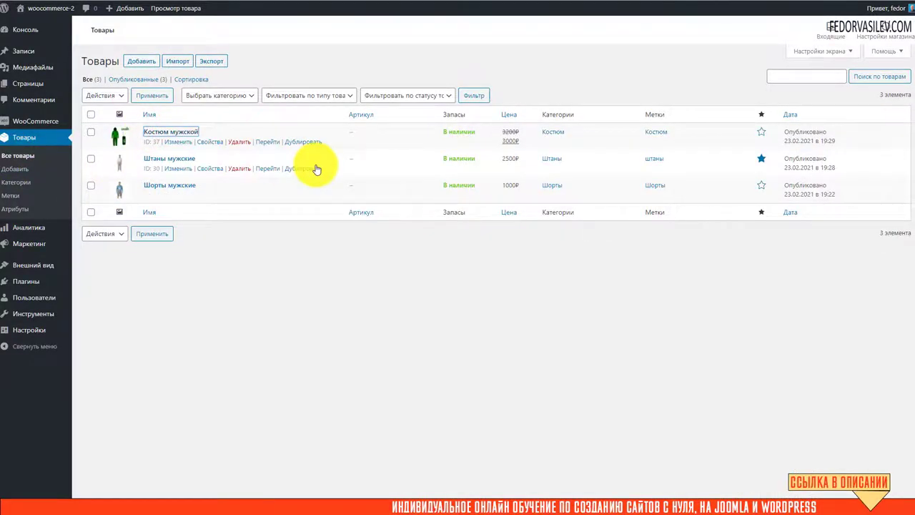
{"action": "scroll", "coordinate": [129, 401], "scroll_direction": "down", "scroll_amount": 1}
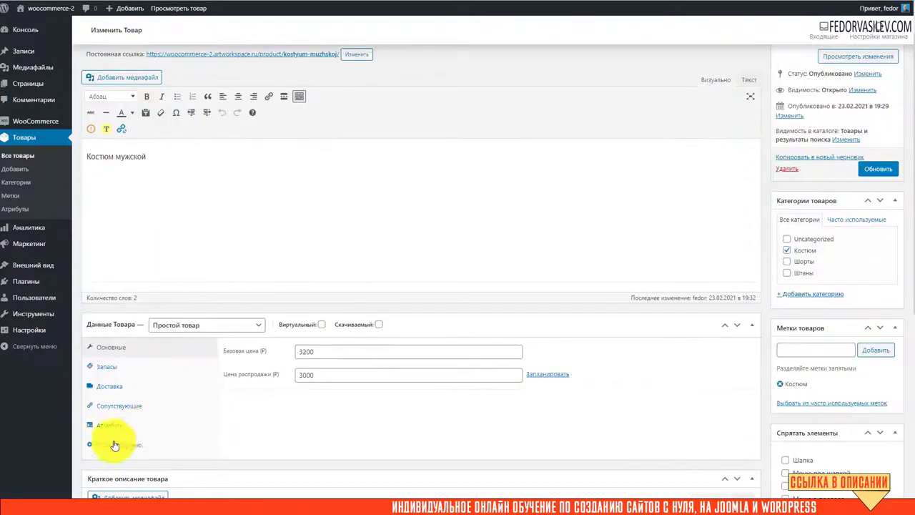
{"action": "left_click", "coordinate": [111, 425]}
Add the Цвет attribute to Костюм мужской and assign it the existing value Зеленый
{"action": "left_click", "coordinate": [279, 348]}
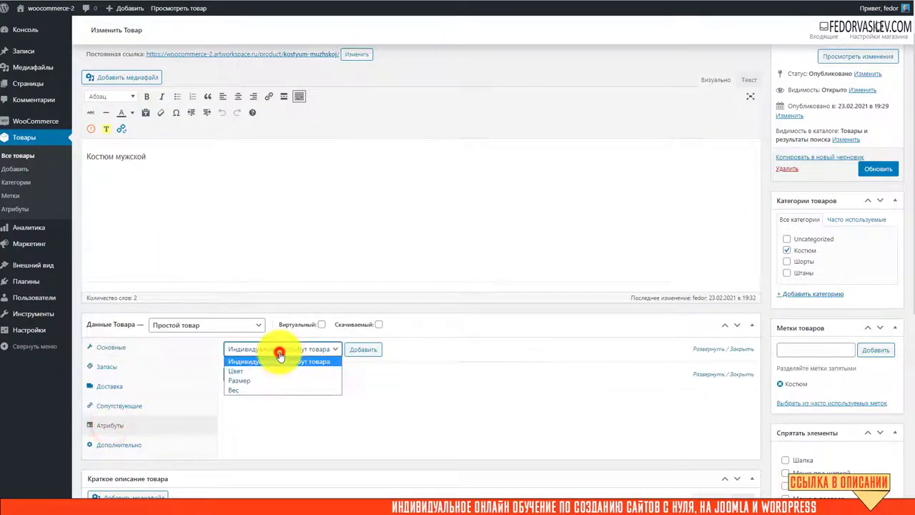
{"action": "left_click", "coordinate": [240, 372]}
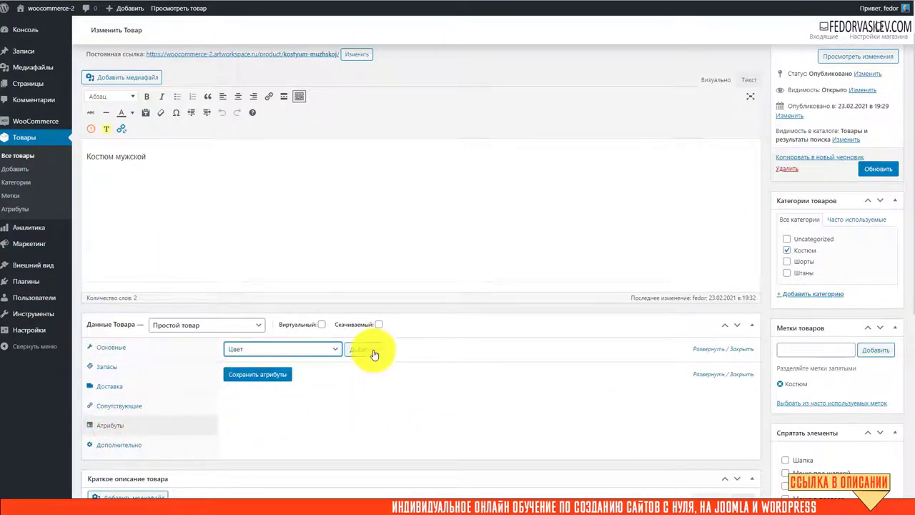
{"action": "left_click", "coordinate": [374, 351]}
{"action": "left_click", "coordinate": [351, 407]}
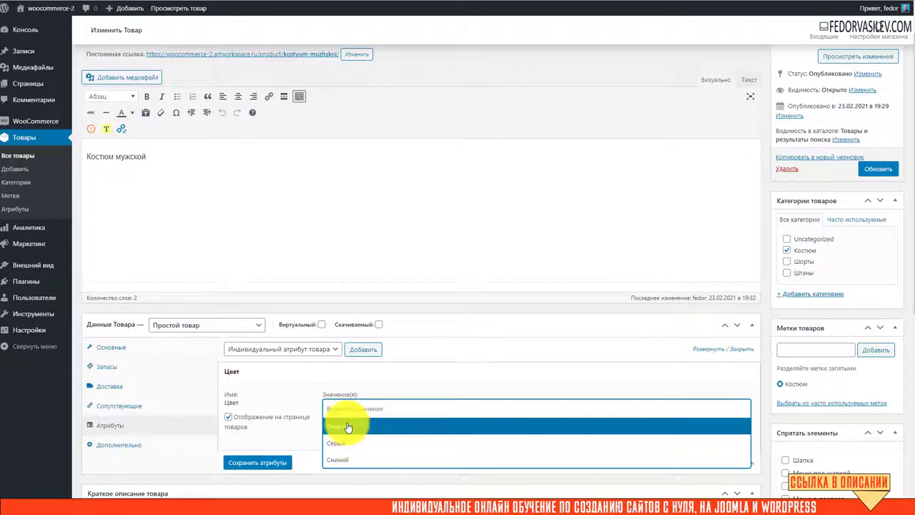
{"action": "scroll", "coordinate": [373, 351], "scroll_direction": "down", "scroll_amount": 1}
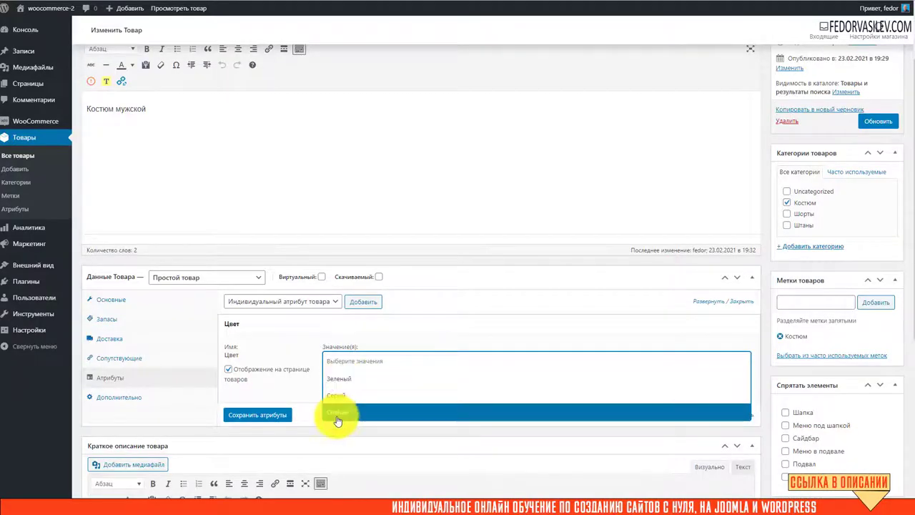
{"action": "left_click", "coordinate": [347, 386]}
{"action": "scroll", "coordinate": [422, 347], "scroll_direction": "up", "scroll_amount": 2}
{"action": "scroll", "coordinate": [431, 340], "scroll_direction": "down", "scroll_amount": 5}
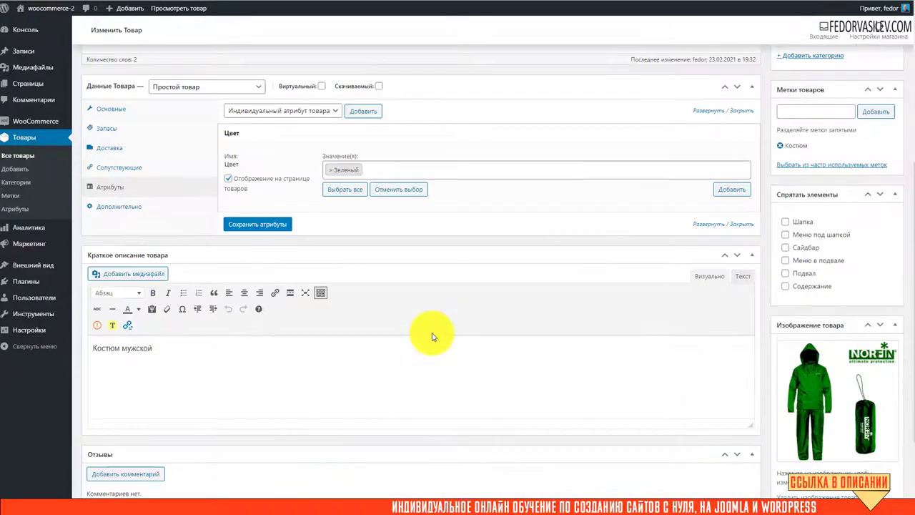
{"action": "scroll", "coordinate": [705, 384], "scroll_direction": "down", "scroll_amount": 2}
{"action": "scroll", "coordinate": [517, 365], "scroll_direction": "up", "scroll_amount": 4}
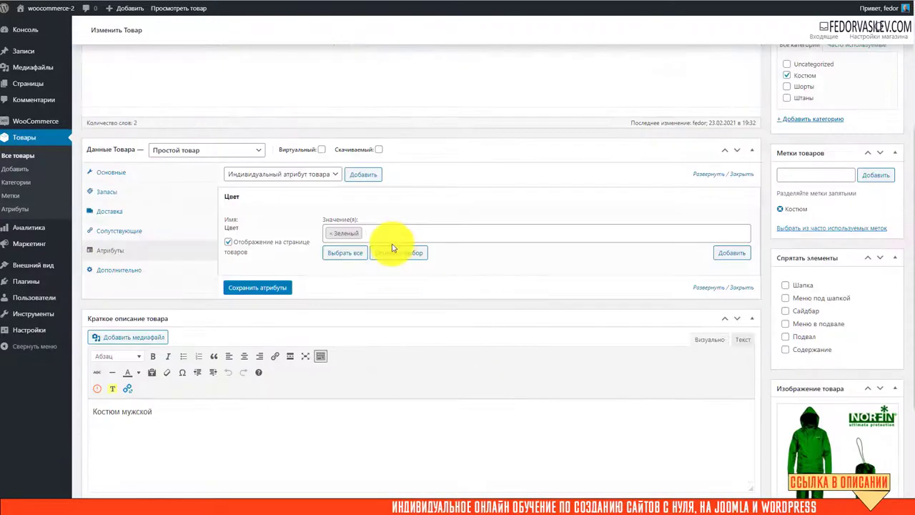
Create the new value красный for the Цвет attribute of Костюм мужской
{"action": "left_click", "coordinate": [388, 243]}
{"action": "scroll", "coordinate": [388, 243], "scroll_direction": "down", "scroll_amount": 4}
{"action": "scroll", "coordinate": [580, 457], "scroll_direction": "up", "scroll_amount": 4}
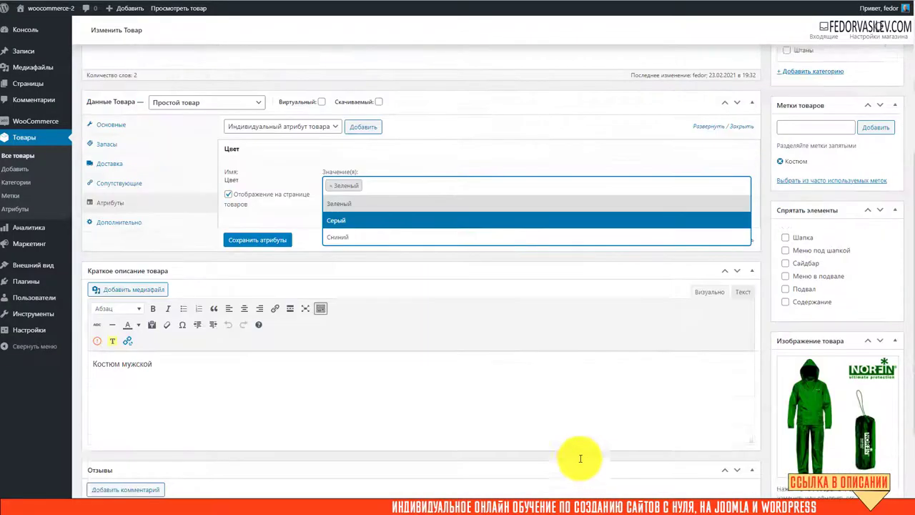
{"action": "left_click", "coordinate": [408, 229]}
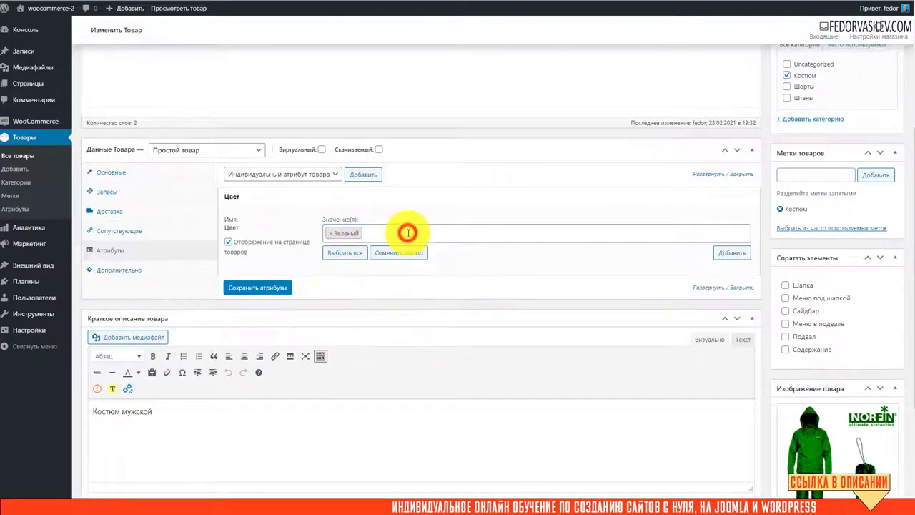
{"action": "left_click", "coordinate": [730, 253]}
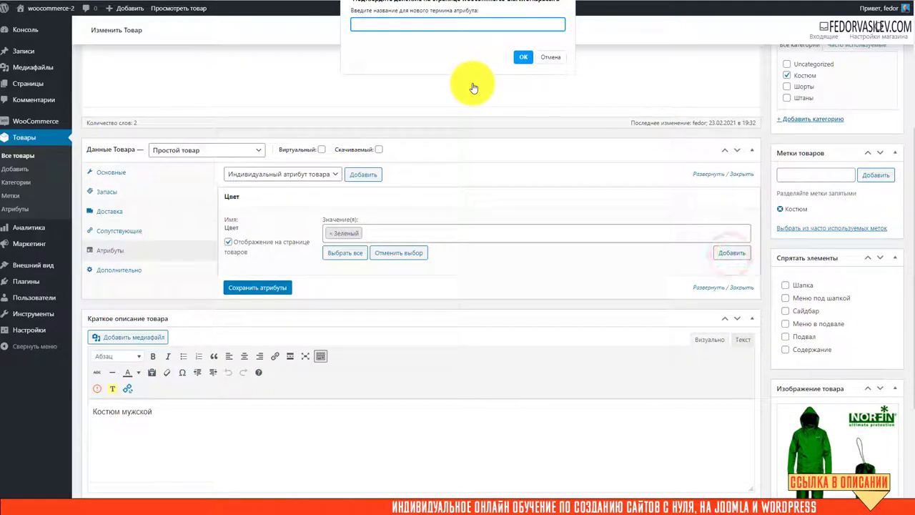
{"action": "type", "text": "красный"}
{"action": "left_click", "coordinate": [523, 57]}
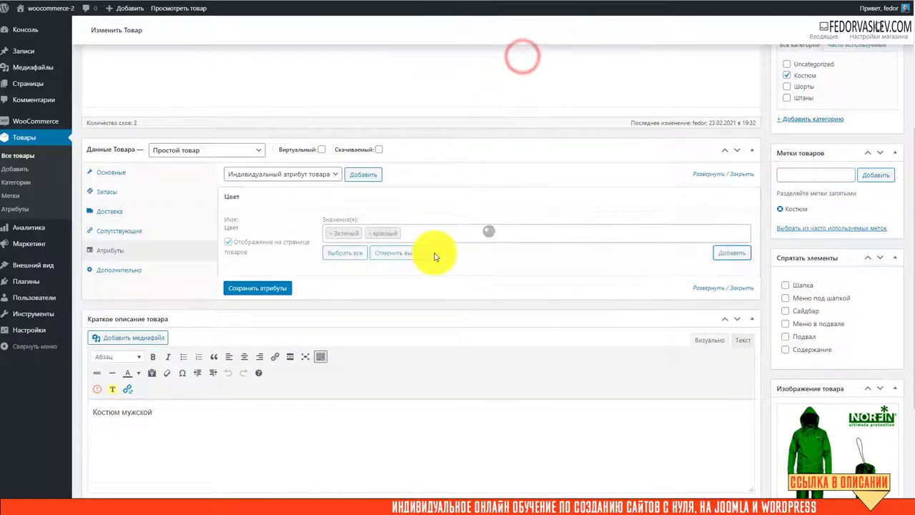
Create the new value фиолетовый for the Цвет attribute and save the product's attributes
{"action": "scroll", "coordinate": [724, 215], "scroll_direction": "down", "scroll_amount": 1}
{"action": "left_click", "coordinate": [724, 205]}
{"action": "type", "text": "фиолетовый"}
{"action": "left_click", "coordinate": [523, 57]}
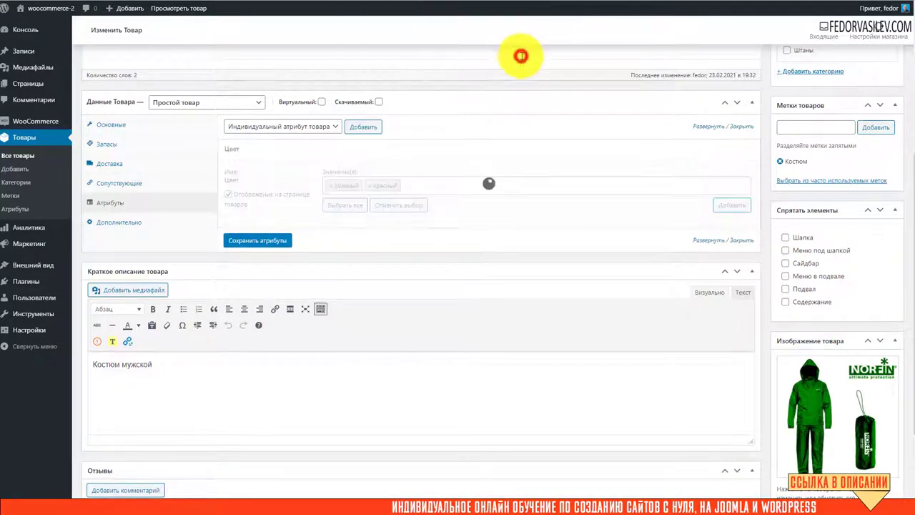
{"action": "left_click", "coordinate": [253, 243]}
{"action": "scroll", "coordinate": [300, 243], "scroll_direction": "up", "scroll_amount": 2}
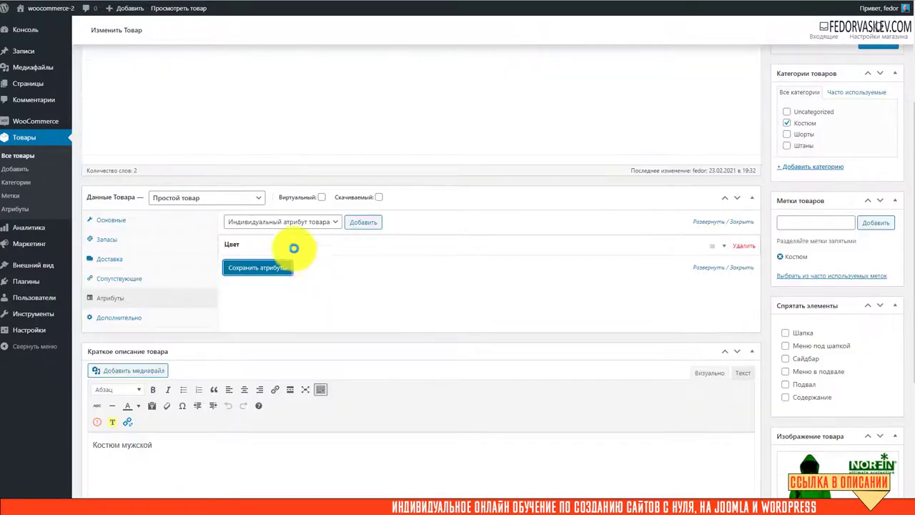
Add the Размер attribute to Костюм мужской with the existing value XXXL and save the attributes
{"action": "left_click", "coordinate": [293, 222]}
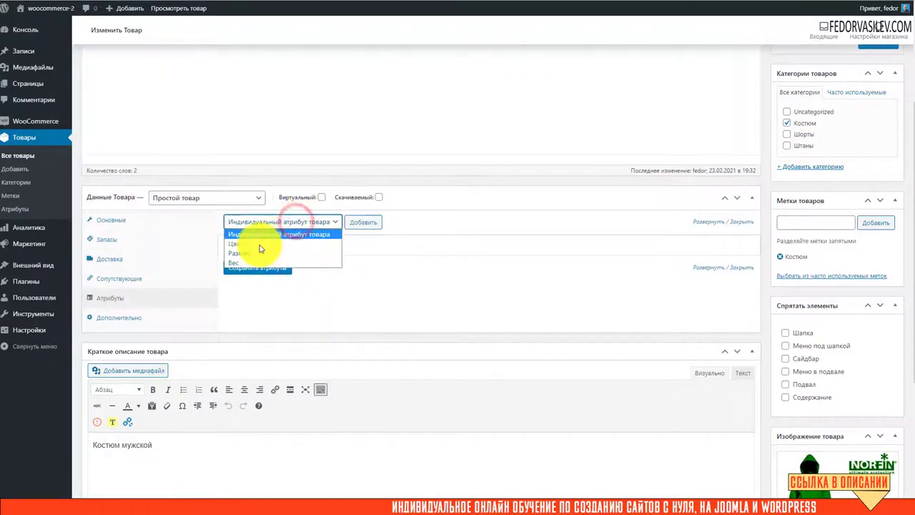
{"action": "left_click", "coordinate": [242, 252]}
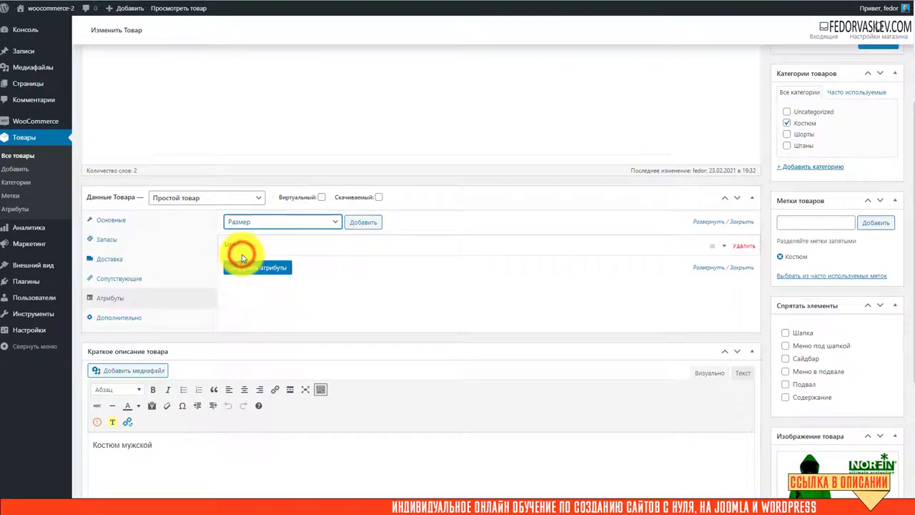
{"action": "left_click", "coordinate": [348, 227]}
{"action": "left_click", "coordinate": [350, 227]}
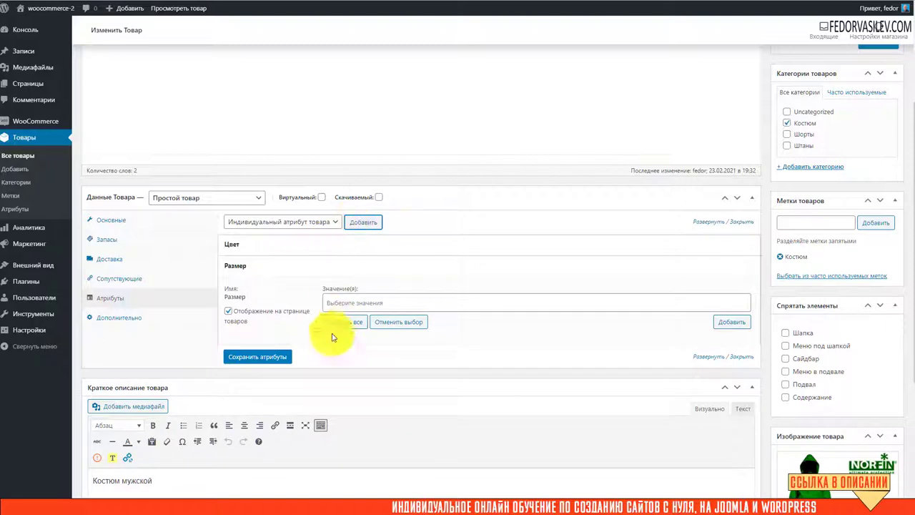
{"action": "left_click", "coordinate": [348, 302]}
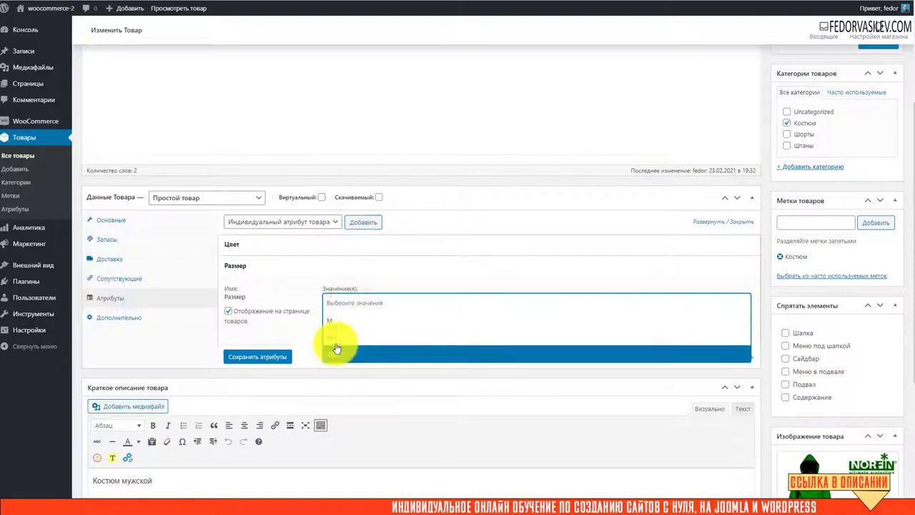
{"action": "left_click", "coordinate": [344, 352]}
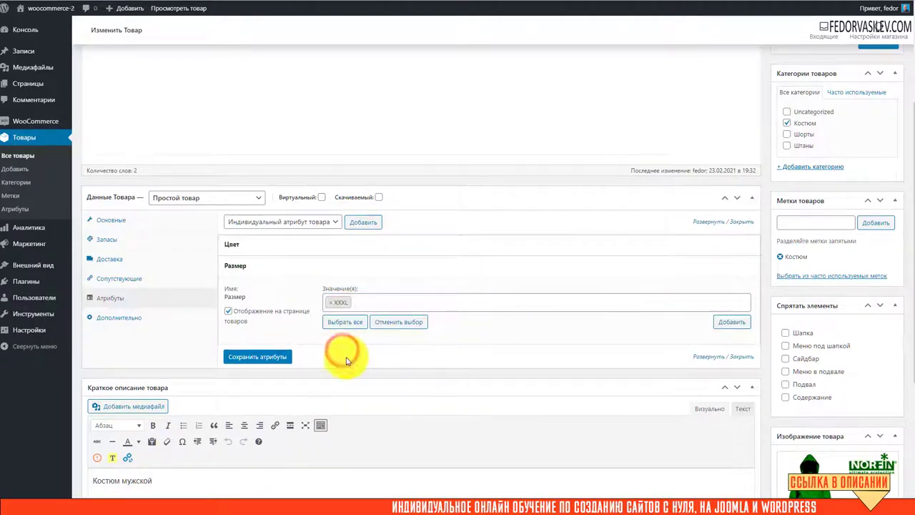
{"action": "left_click", "coordinate": [271, 357]}
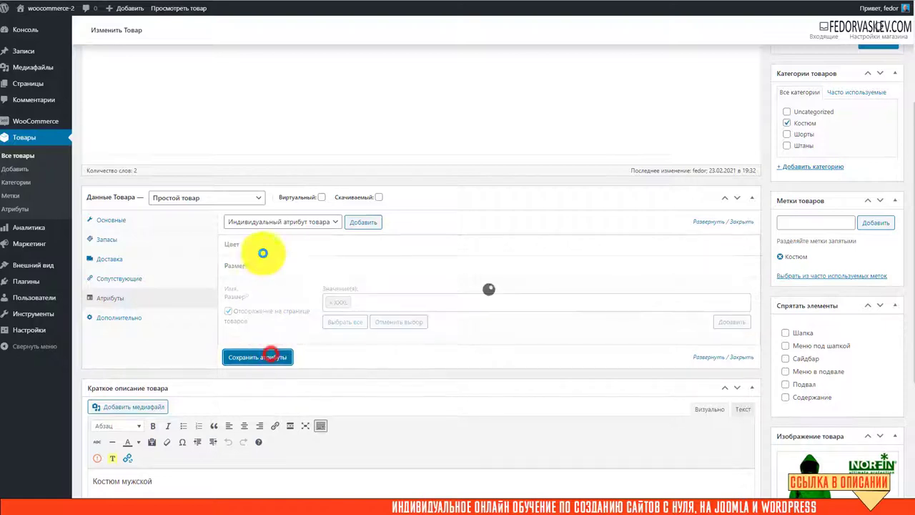
Add the Вес attribute to Костюм мужской with the value 400
{"action": "left_click", "coordinate": [279, 222]}
{"action": "left_click", "coordinate": [232, 263]}
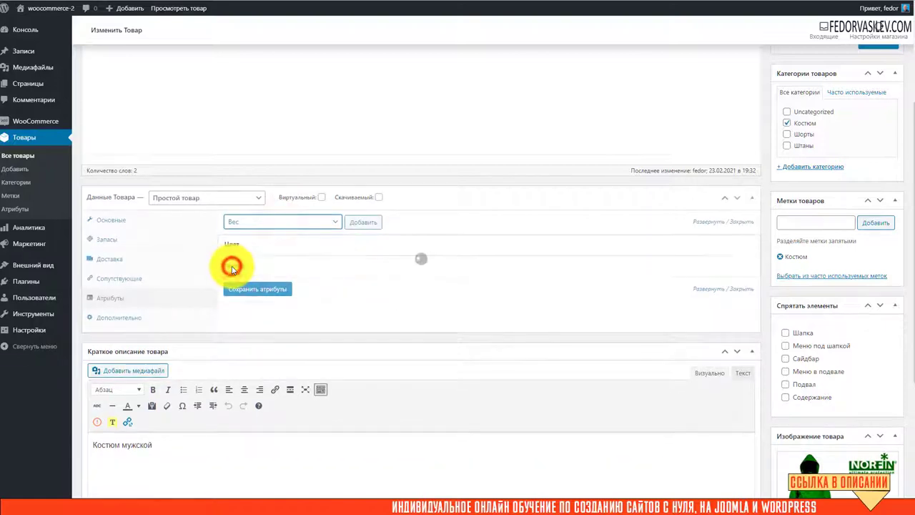
{"action": "left_click", "coordinate": [243, 223]}
{"action": "left_click", "coordinate": [373, 325]}
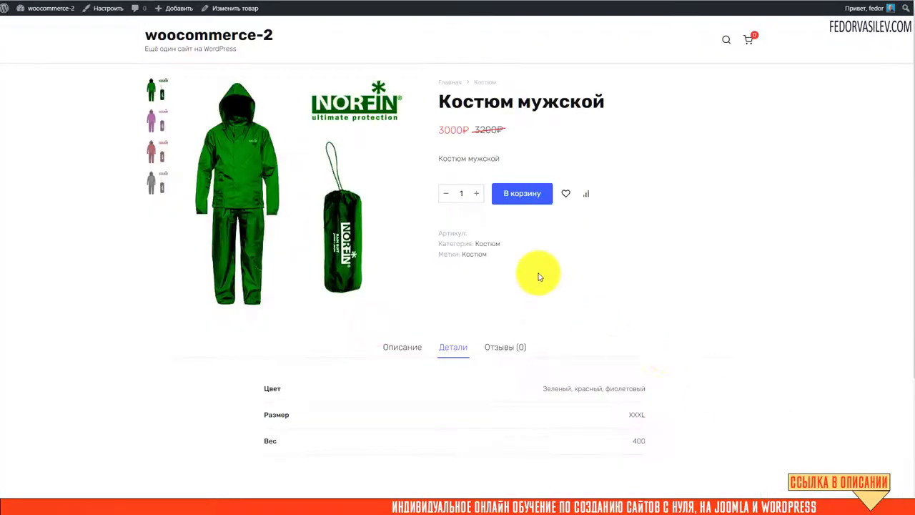
Examine the attribute details of Костюм мужской in the storefront and compare them with the colours in its image gallery
{"action": "scroll", "coordinate": [539, 278], "scroll_direction": "down", "scroll_amount": 1}
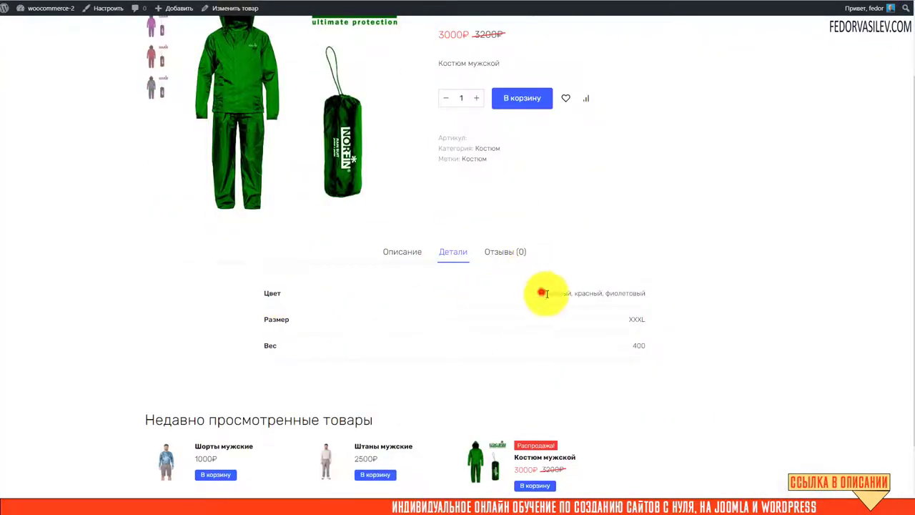
{"action": "mouse_move", "coordinate": [570, 296]}
{"action": "left_mouse_down"}
{"action": "mouse_move", "coordinate": [592, 296]}
{"action": "mouse_move", "coordinate": [577, 306]}
{"action": "left_mouse_up"}
{"action": "left_click", "coordinate": [577, 307]}
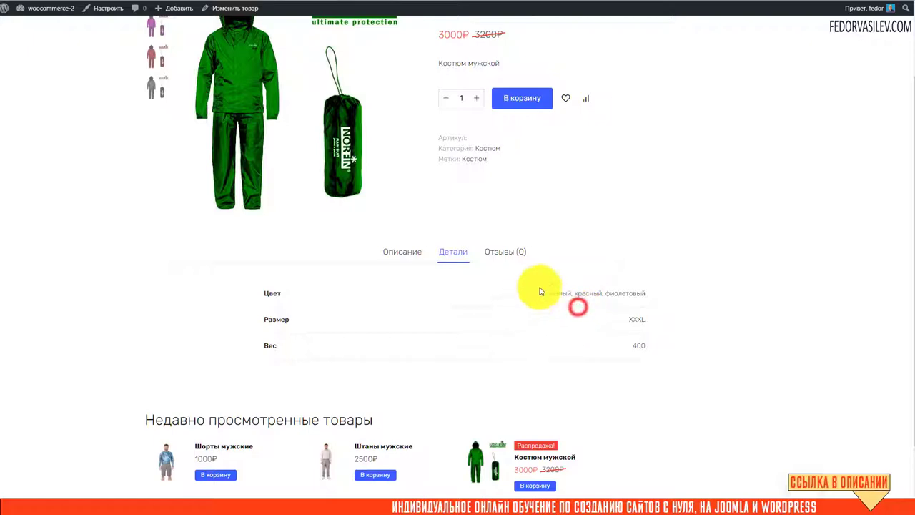
{"action": "scroll", "coordinate": [148, 228], "scroll_direction": "up", "scroll_amount": 1}
{"action": "left_click", "coordinate": [155, 118]}
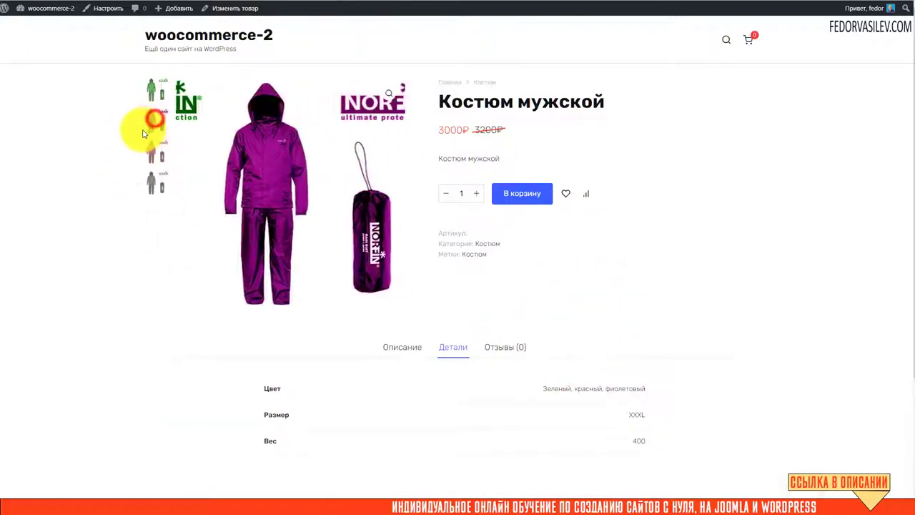
{"action": "left_click", "coordinate": [158, 152]}
{"action": "left_click", "coordinate": [155, 182]}
{"action": "left_click", "coordinate": [154, 91]}
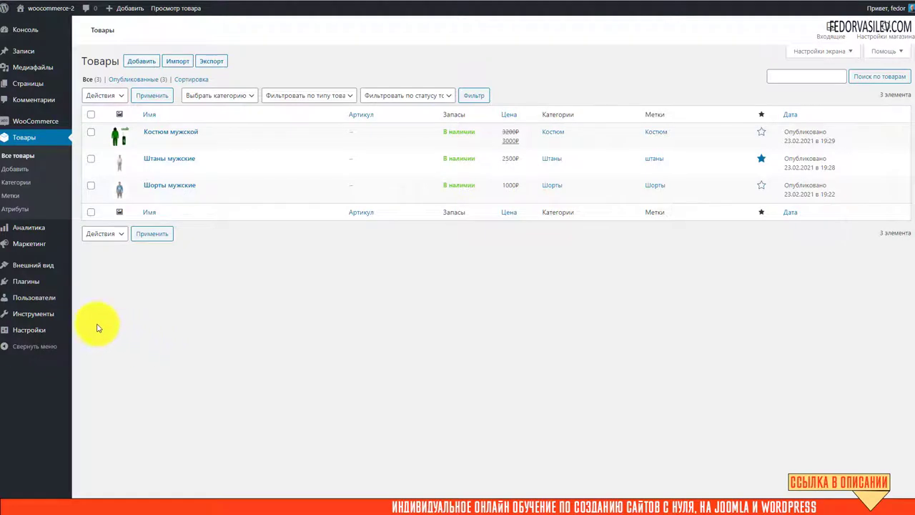
Open the site's menu management and create a menu named Menu 1
{"action": "mouse_move", "coordinate": [25, 274]}
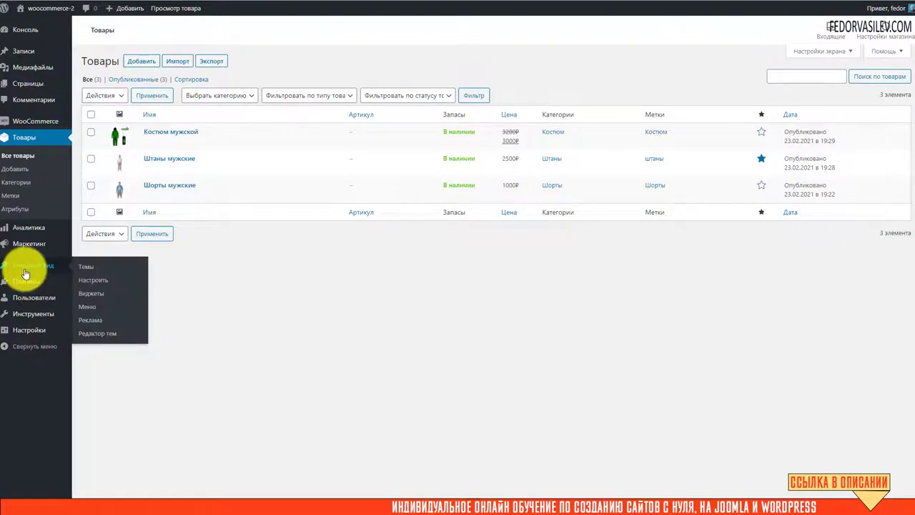
{"action": "left_click", "coordinate": [86, 306]}
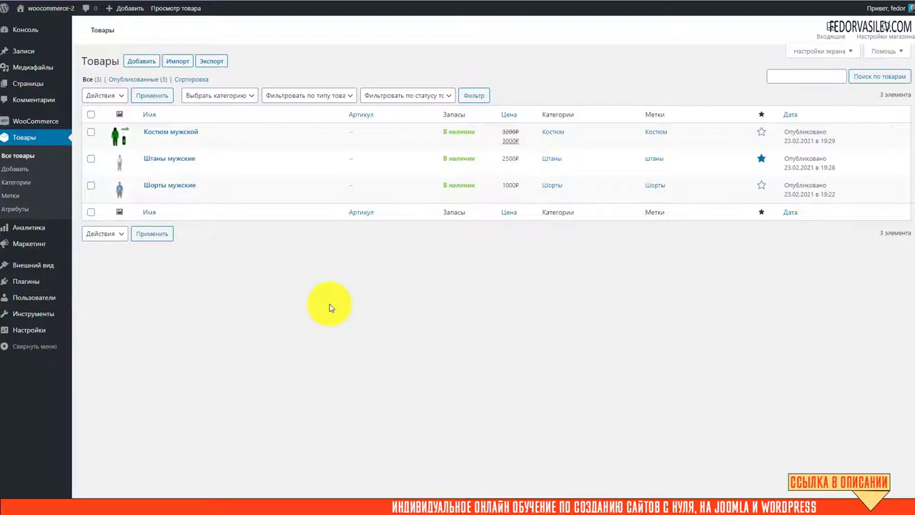
{"action": "left_click", "coordinate": [302, 167]}
{"action": "triple_click", "coordinate": [321, 139]}
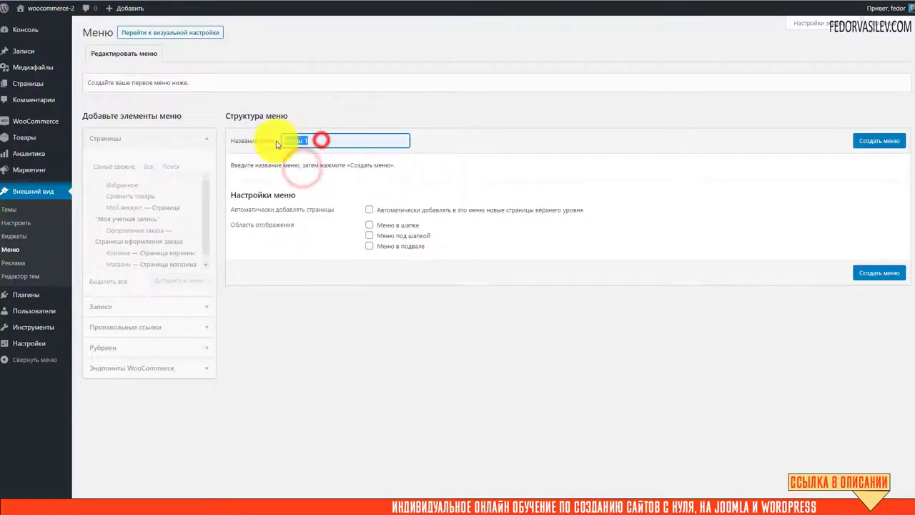
{"action": "left_click", "coordinate": [520, 126]}
{"action": "left_click", "coordinate": [878, 141]}
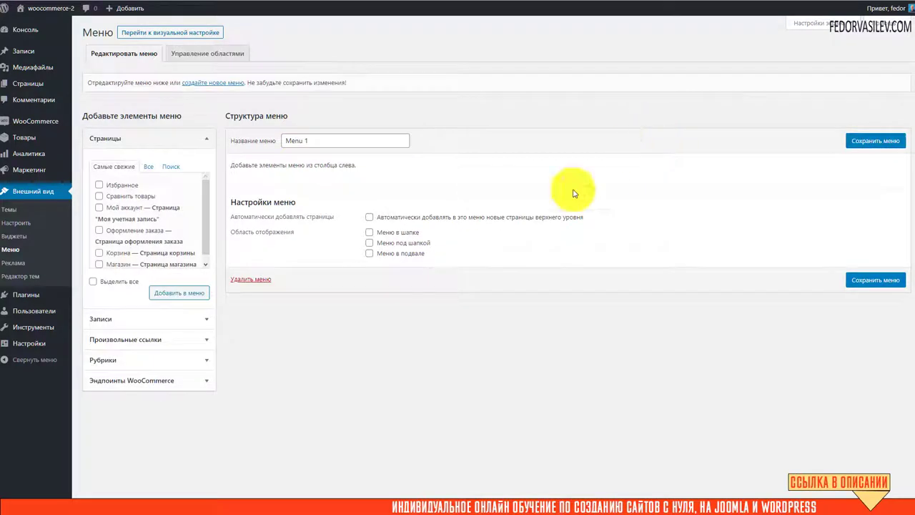
Add the Магазин page to Menu 1 and save the menu
{"action": "left_click", "coordinate": [148, 166]}
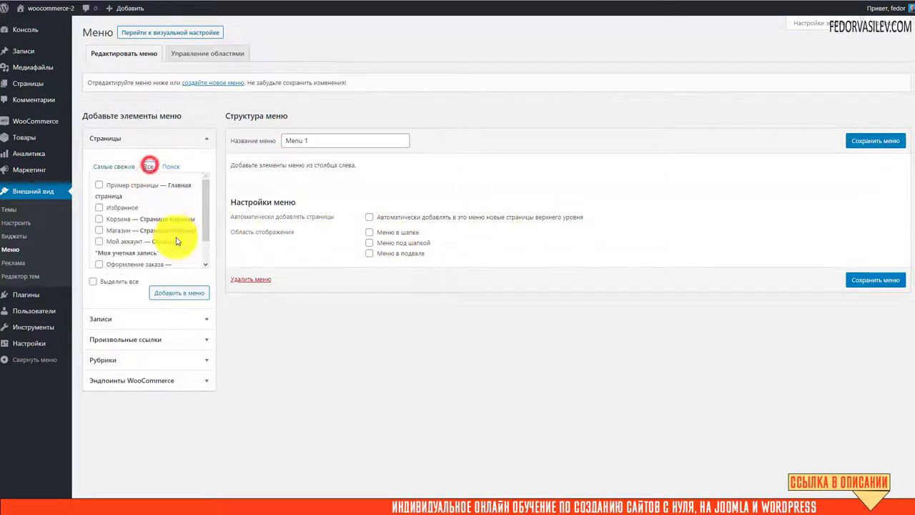
{"action": "scroll", "coordinate": [136, 230], "scroll_direction": "up", "scroll_amount": 1}
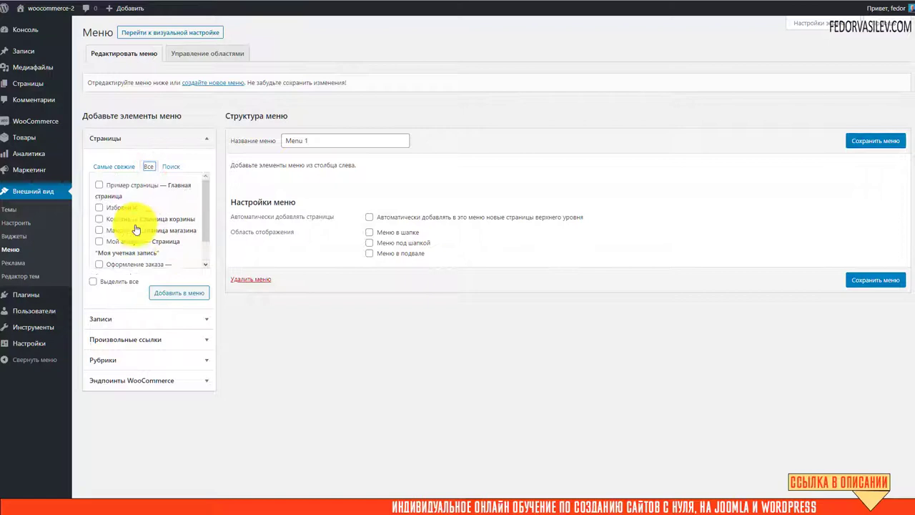
{"action": "left_click", "coordinate": [99, 230]}
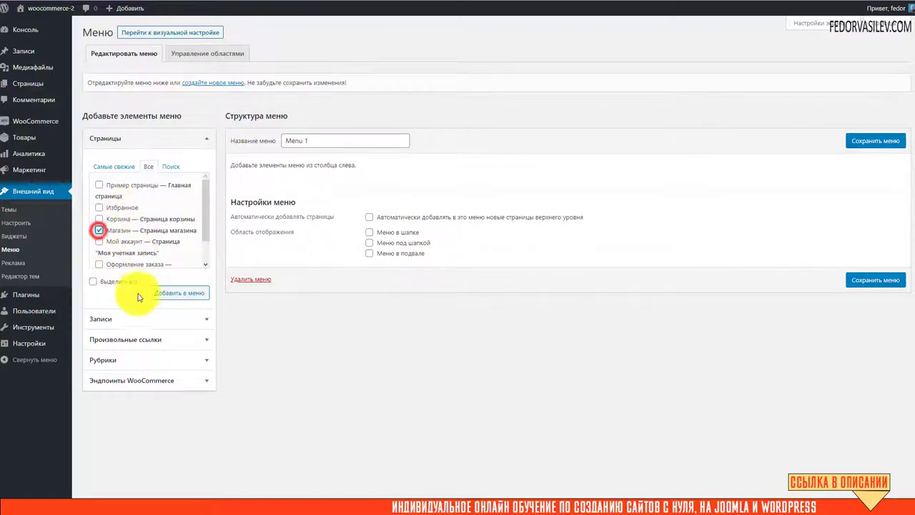
{"action": "left_click", "coordinate": [157, 291]}
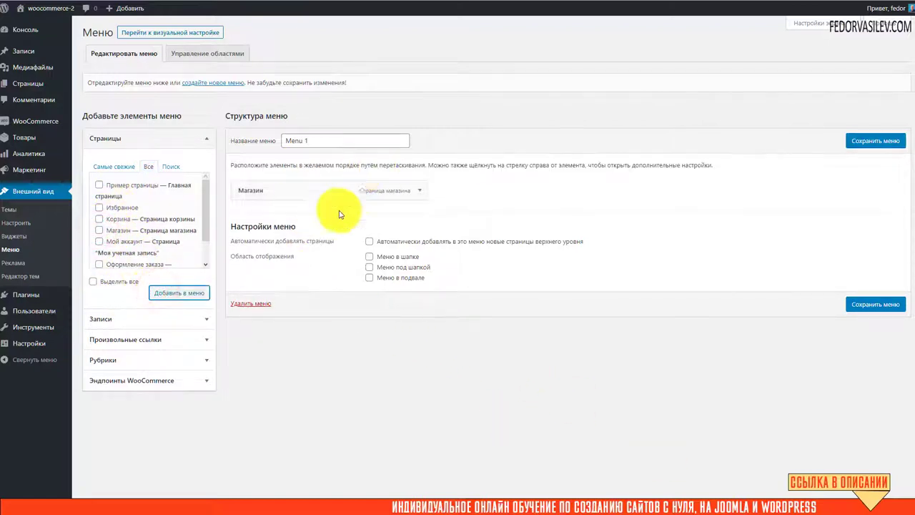
{"action": "left_click", "coordinate": [855, 140]}
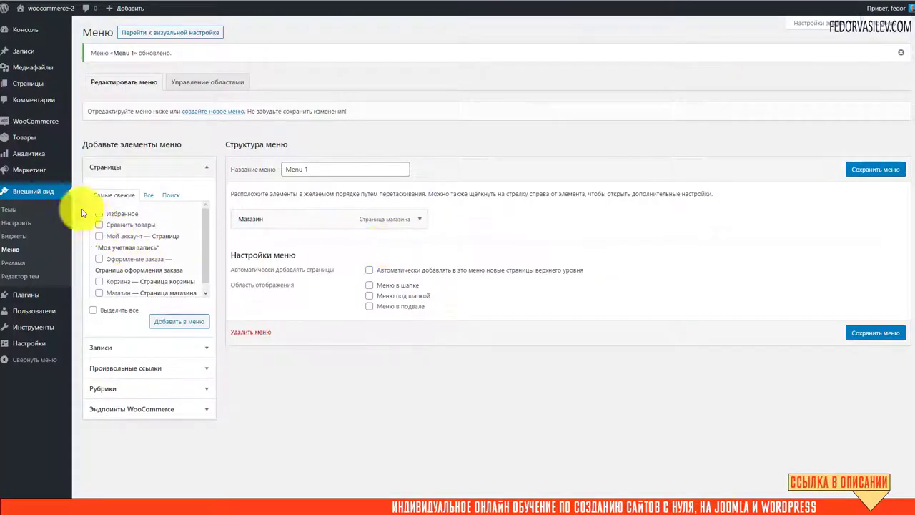
Assign Menu 1 to the Меню в шапке location in the theme customizer and publish the change
{"action": "mouse_move", "coordinate": [22, 179]}
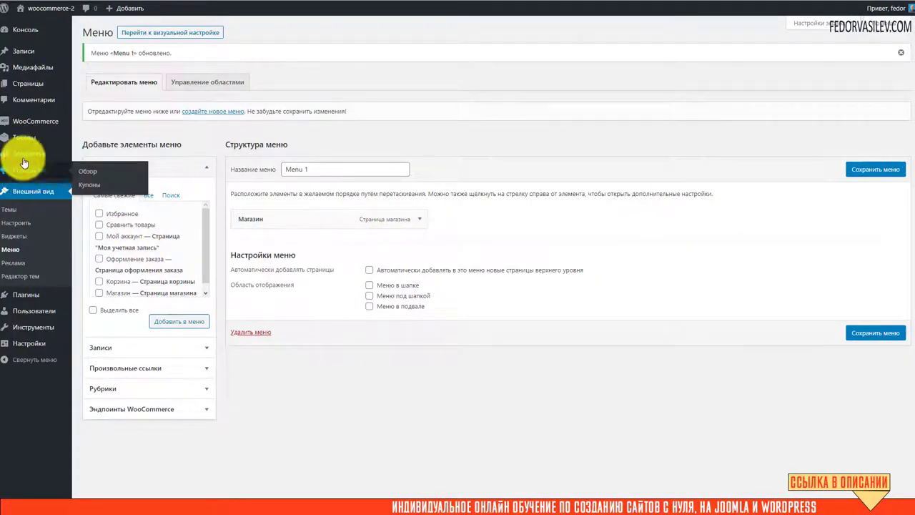
{"action": "mouse_move", "coordinate": [26, 305]}
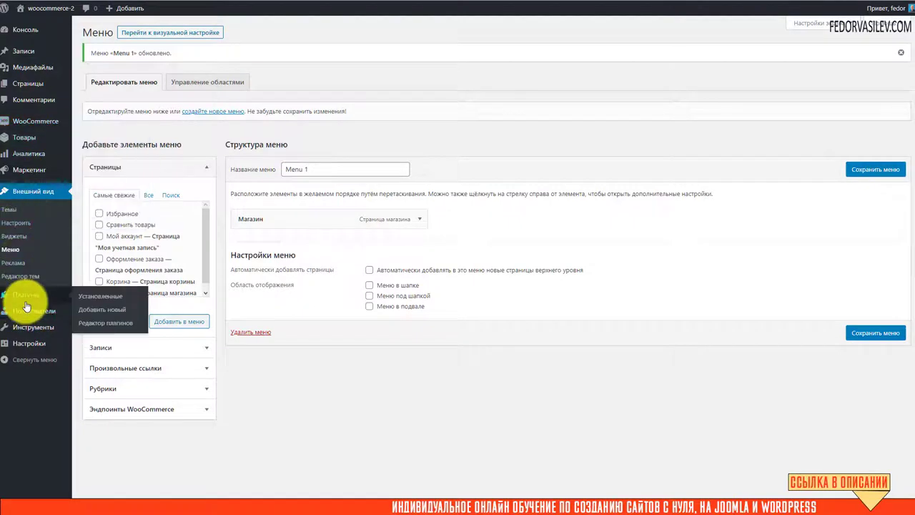
{"action": "left_click", "coordinate": [15, 223]}
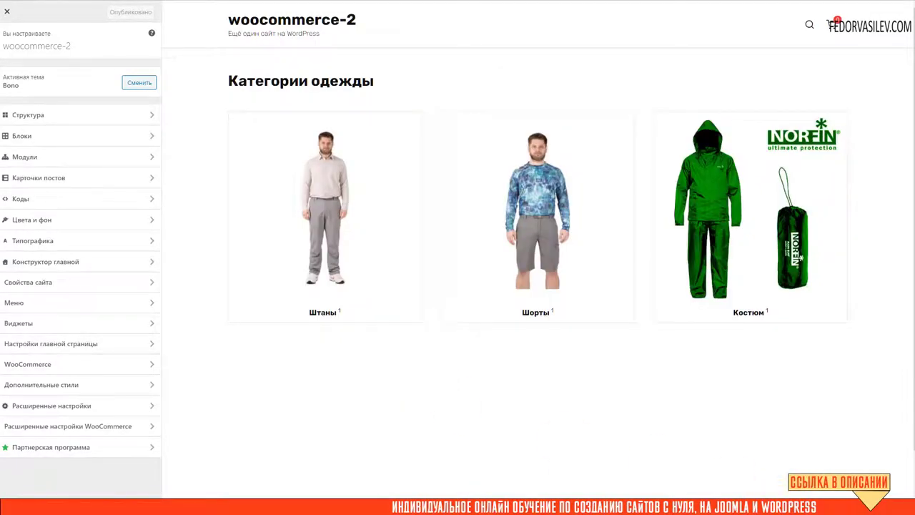
{"action": "left_click", "coordinate": [21, 303]}
{"action": "left_click", "coordinate": [27, 87]}
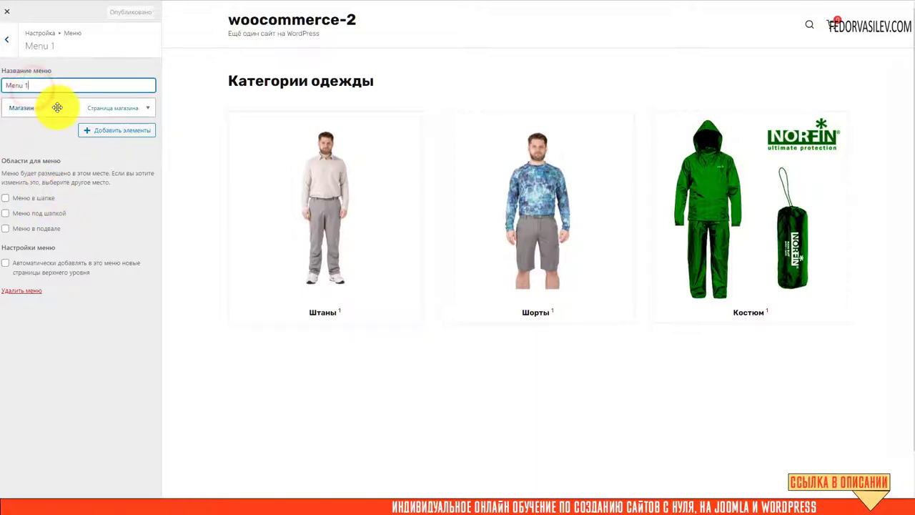
{"action": "left_click", "coordinate": [5, 198]}
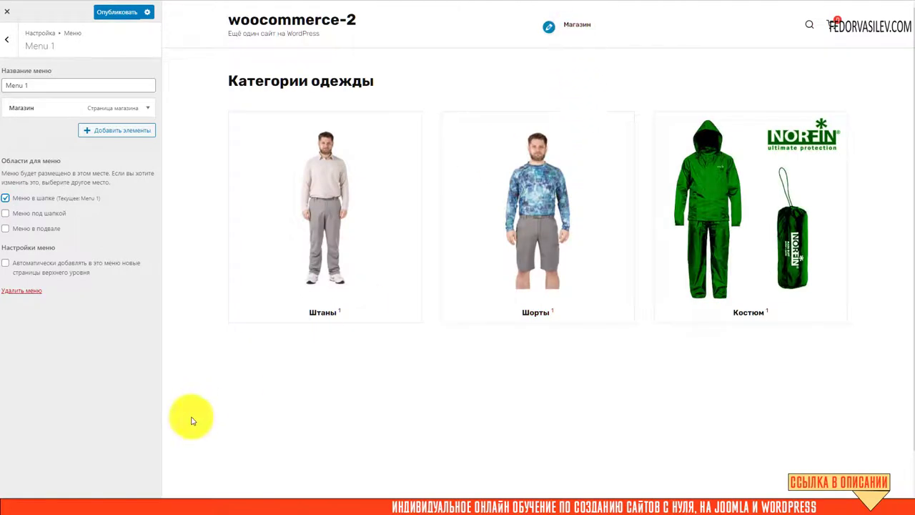
{"action": "left_click", "coordinate": [113, 17]}
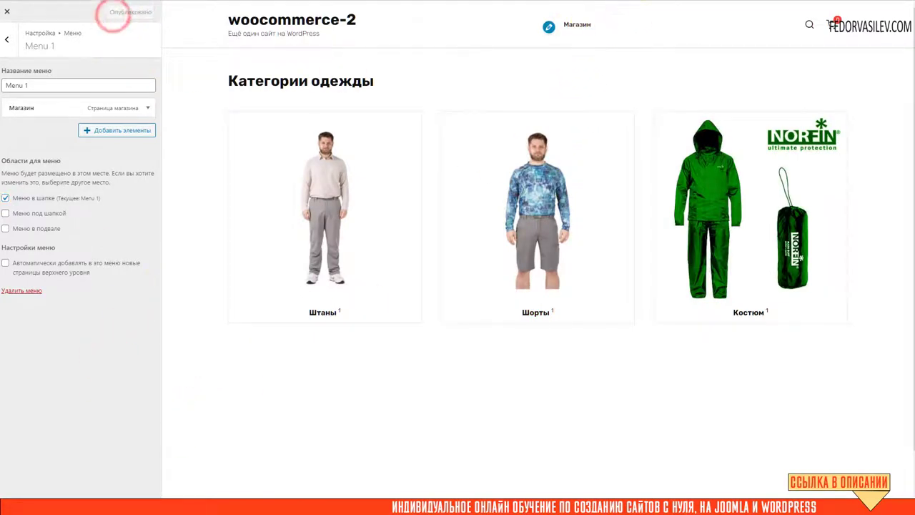
Leave the customizer and open the Магазин page from the storefront's header menu
{"action": "left_click", "coordinate": [6, 11]}
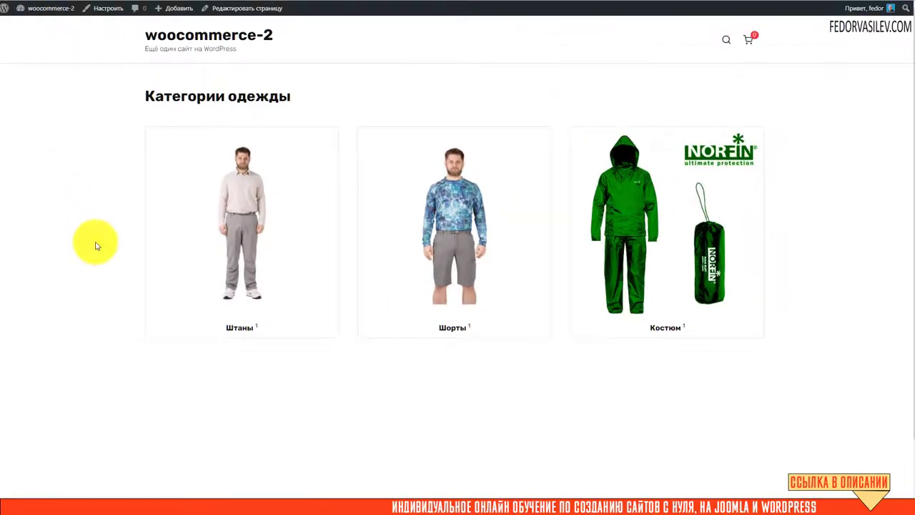
{"action": "left_click", "coordinate": [485, 45]}
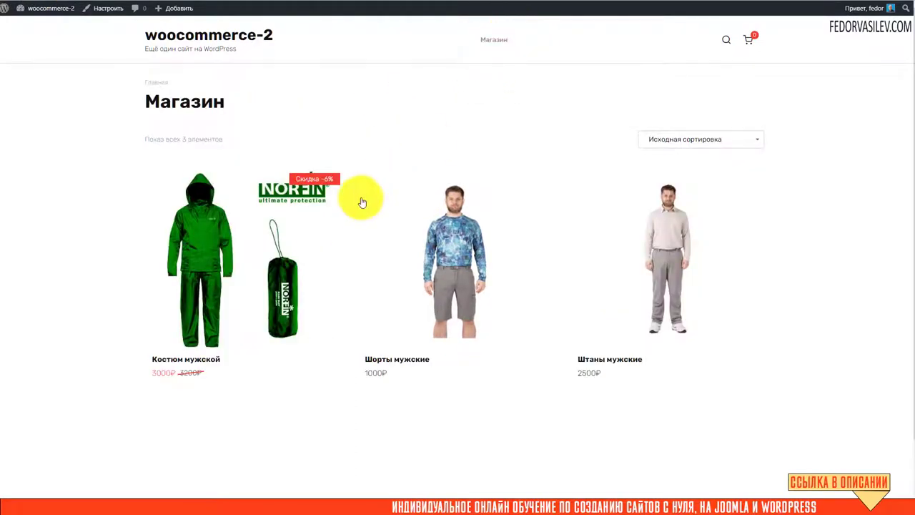
{"action": "mouse_move", "coordinate": [298, 223]}
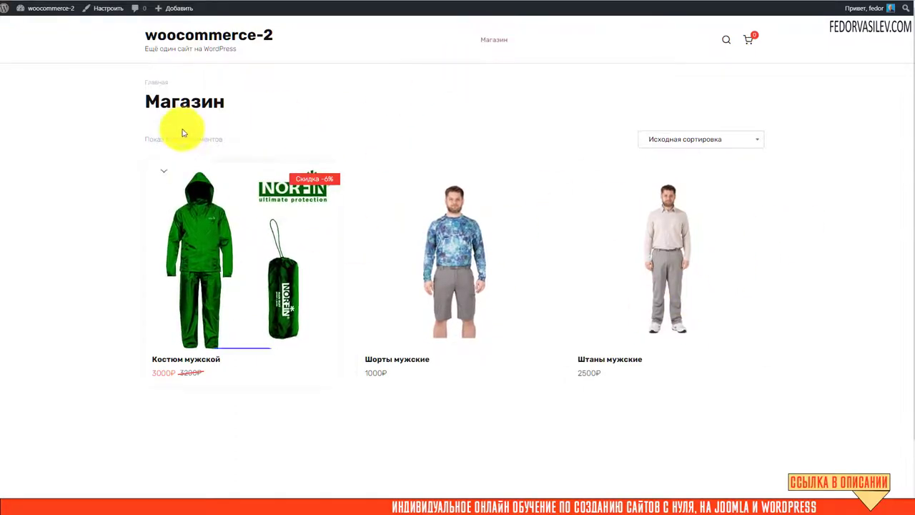
{"action": "left_click_drag", "start_coordinate": [259, 100], "coordinate": [160, 102]}
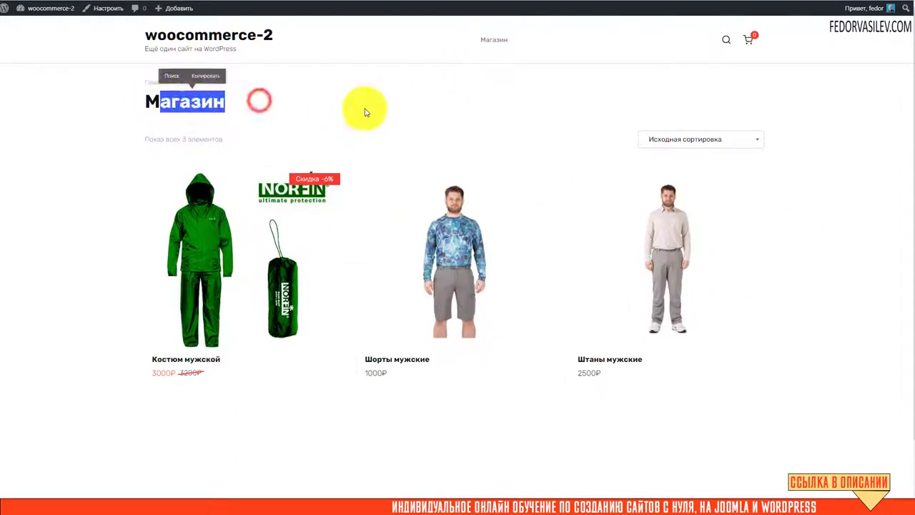
{"action": "left_click", "coordinate": [364, 108]}
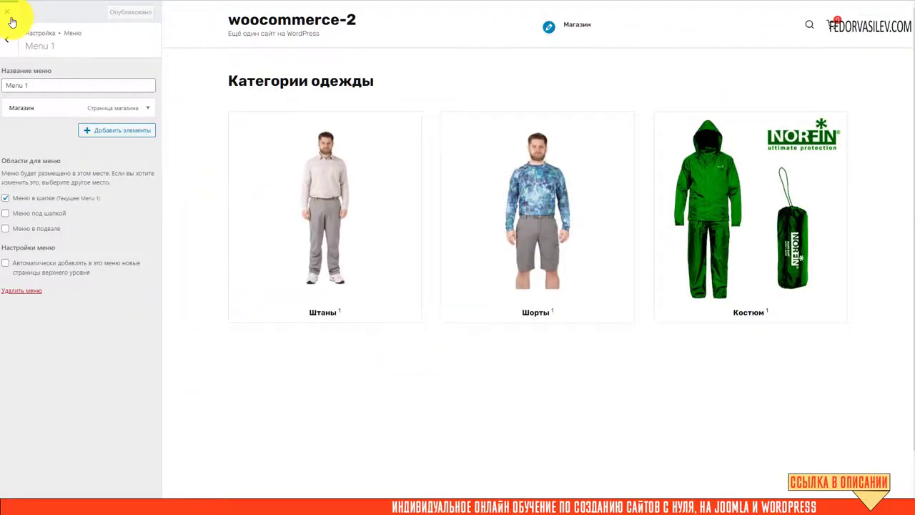
Leave the theme customizer and open the Сайдбар 1 area in the site's widget management
{"action": "left_click", "coordinate": [12, 23]}
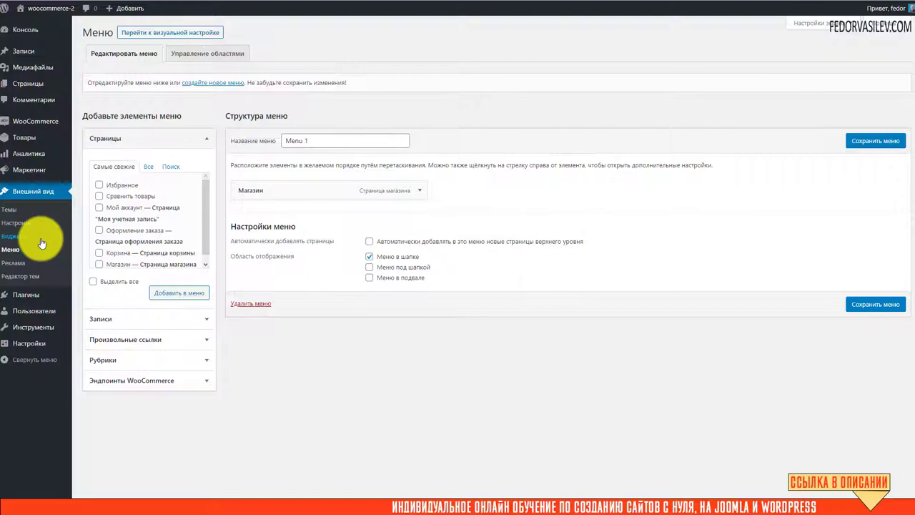
{"action": "left_click", "coordinate": [10, 237]}
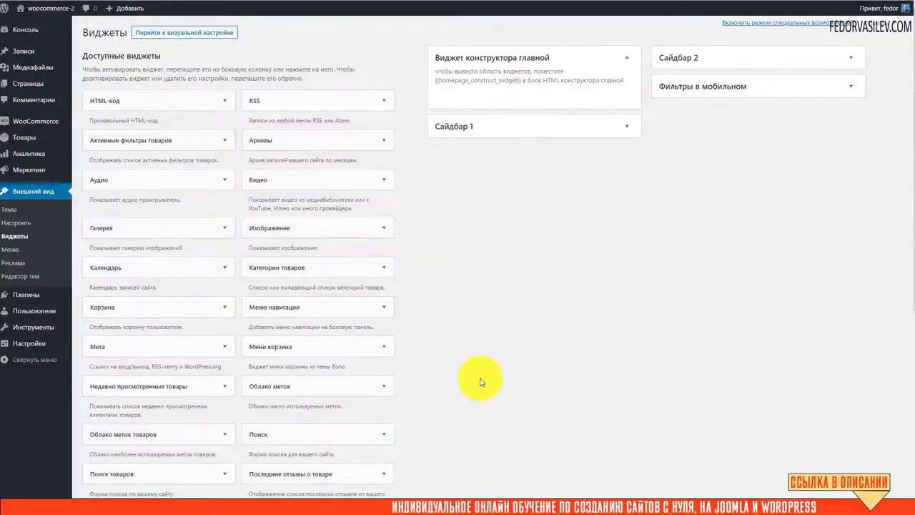
{"action": "left_click", "coordinate": [479, 129]}
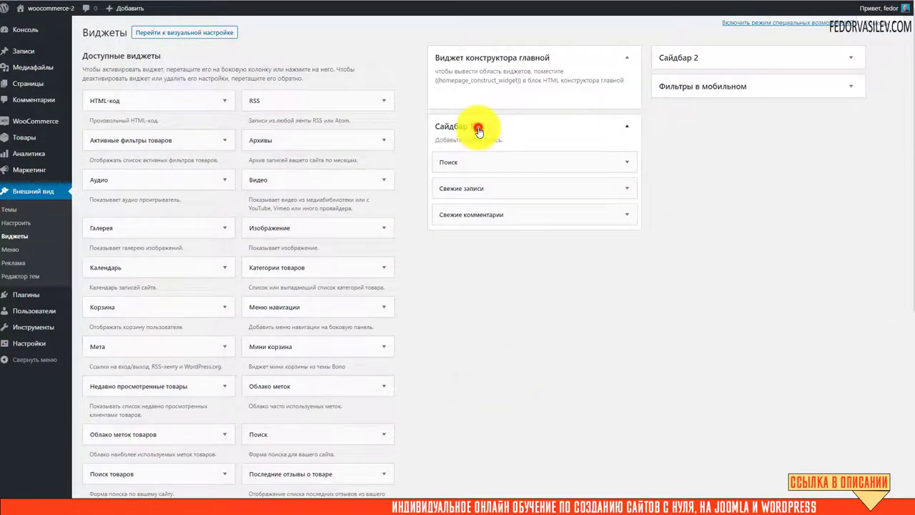
Delete the Поиск, Свежие записи and Свежие комментарии widgets from Сайдбар 1
{"action": "left_click", "coordinate": [626, 161]}
{"action": "left_click", "coordinate": [449, 213]}
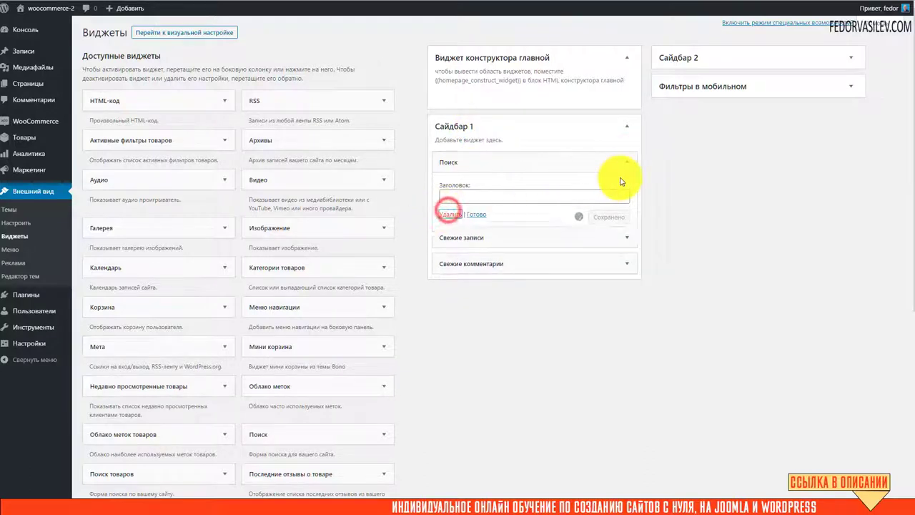
{"action": "left_click", "coordinate": [628, 160]}
{"action": "left_click", "coordinate": [457, 254]}
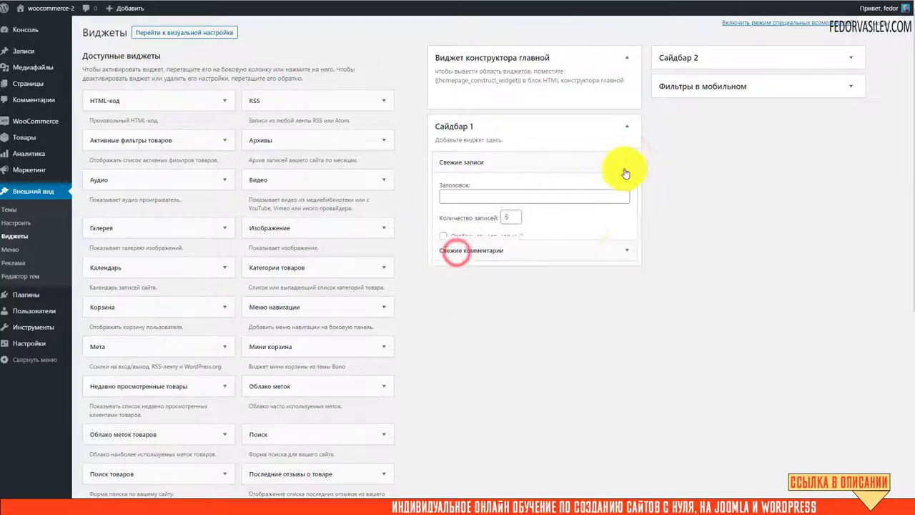
{"action": "left_click", "coordinate": [627, 160]}
{"action": "left_click", "coordinate": [450, 234]}
Add the Фильтрация товаров по атрибутам widget to Сайдбар 1
{"action": "scroll", "coordinate": [103, 413], "scroll_direction": "down", "scroll_amount": 3}
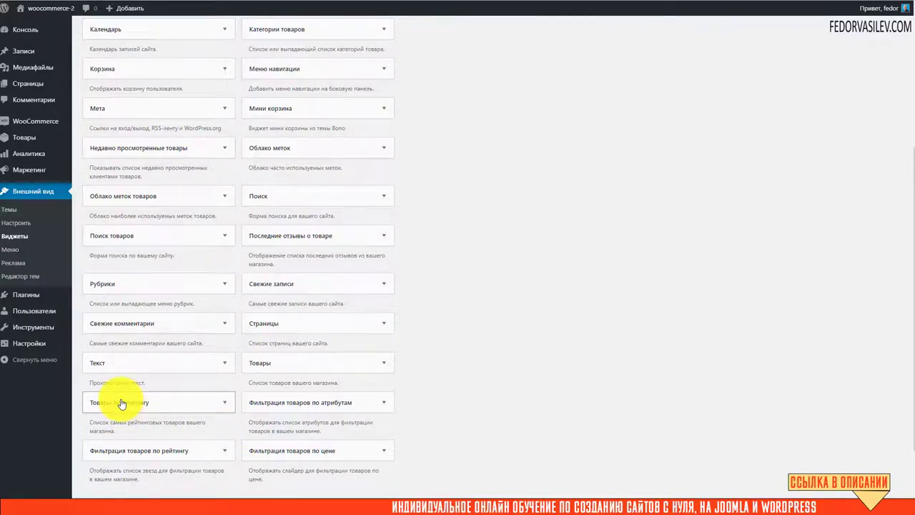
{"action": "left_click", "coordinate": [314, 405]}
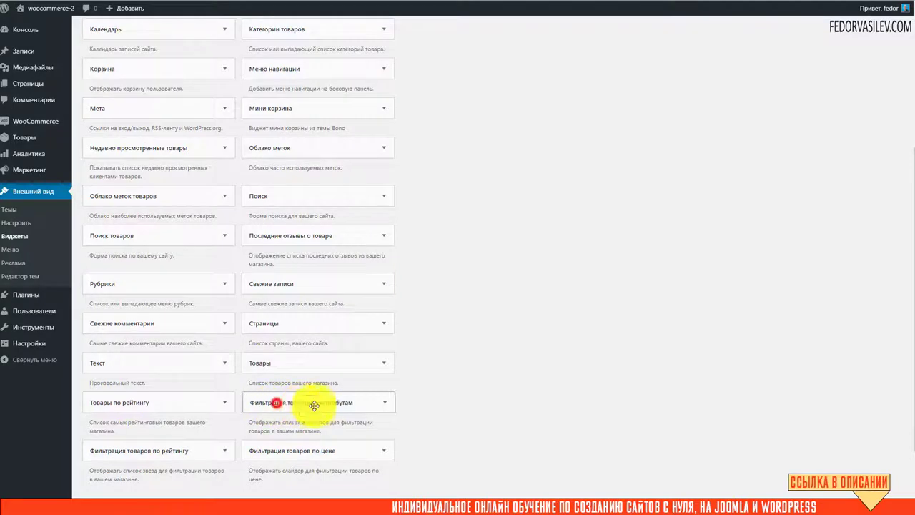
{"action": "left_click_drag", "start_coordinate": [313, 405], "coordinate": [450, 387]}
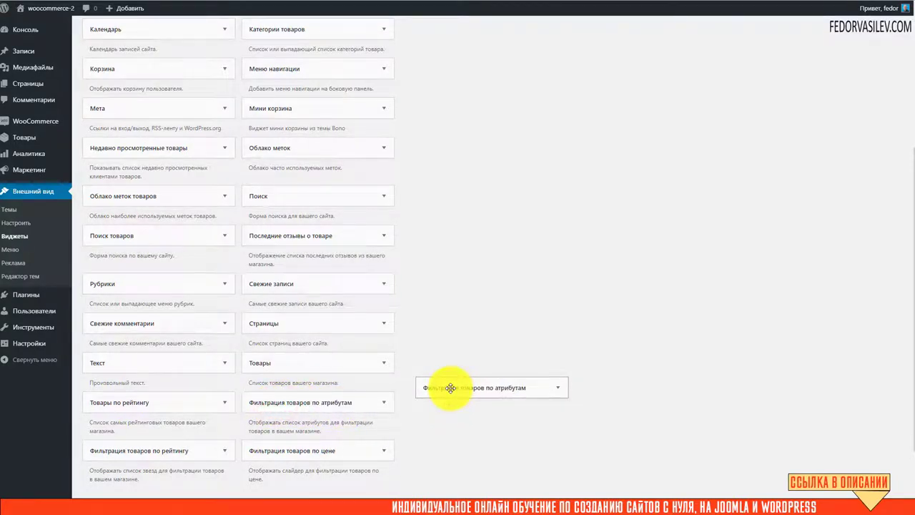
{"action": "left_click_drag", "start_coordinate": [450, 388], "coordinate": [567, 328]}
{"action": "scroll", "coordinate": [568, 328], "scroll_direction": "up", "scroll_amount": 2}
{"action": "mouse_move", "coordinate": [467, 181]}
{"action": "left_mouse_down"}
{"action": "mouse_move", "coordinate": [474, 151]}
{"action": "mouse_move", "coordinate": [471, 167]}
{"action": "left_mouse_up"}
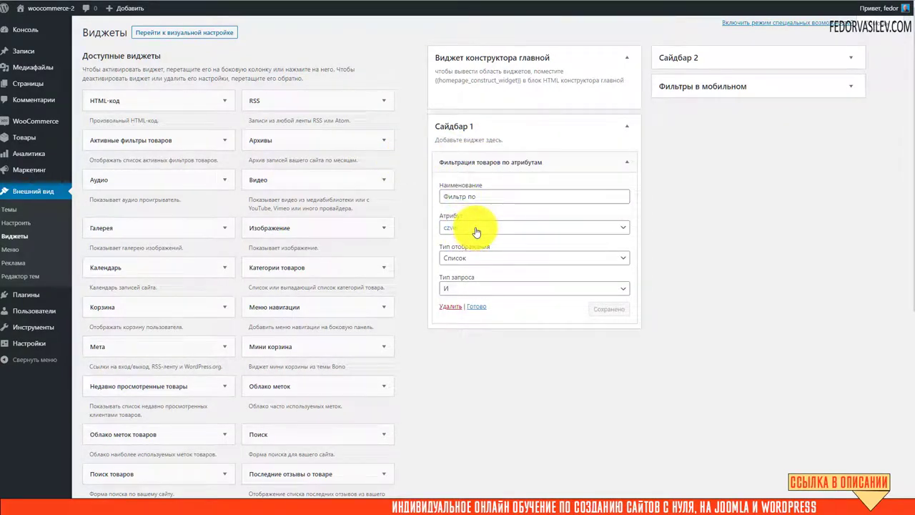
Title the attribute filter widget Фильтр по цвету, use attribute czvet with display type Список, save it and collapse it
{"action": "left_click", "coordinate": [490, 197]}
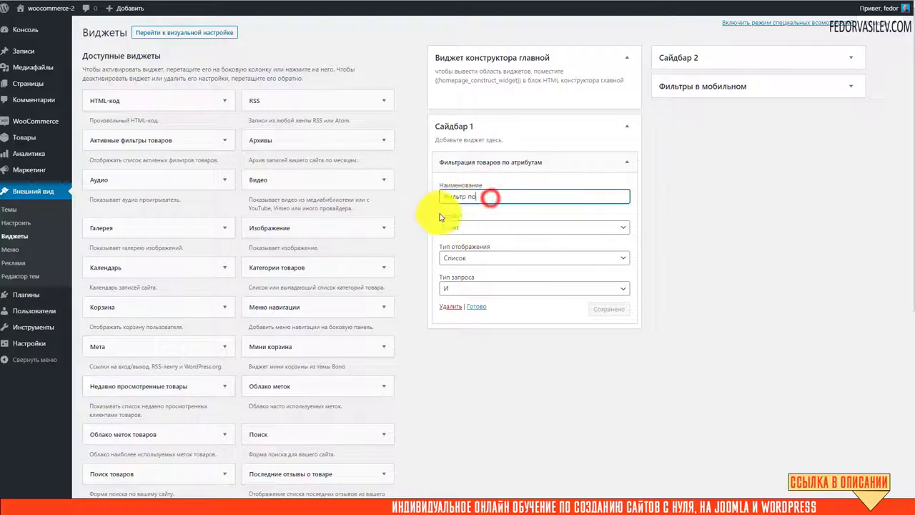
{"action": "left_click", "coordinate": [459, 229]}
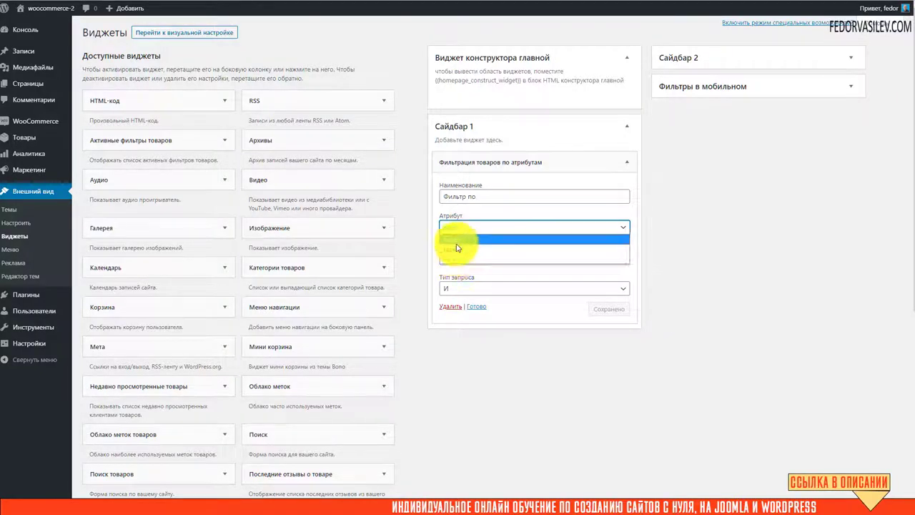
{"action": "left_click", "coordinate": [451, 242]}
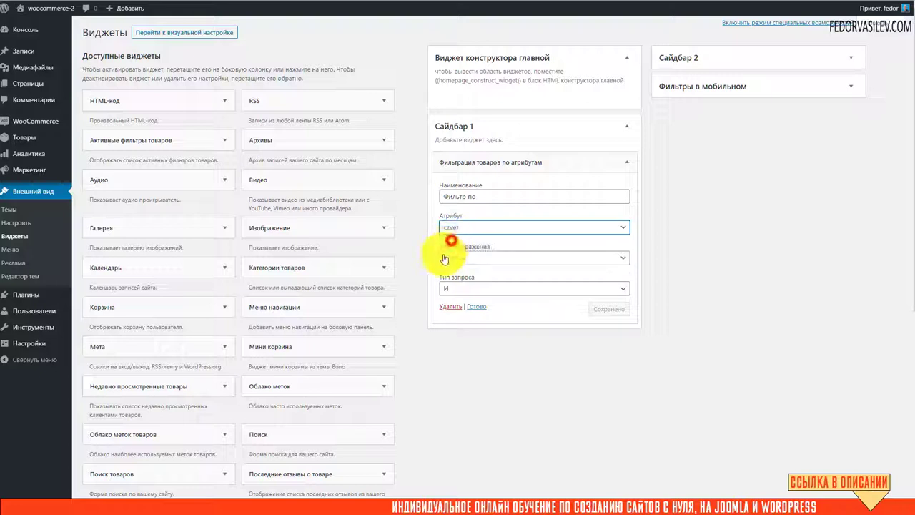
{"action": "left_click", "coordinate": [486, 198]}
{"action": "key", "text": "BackSpace"}
{"action": "key", "text": "BackSpace"}
{"action": "key", "text": "BackSpace"}
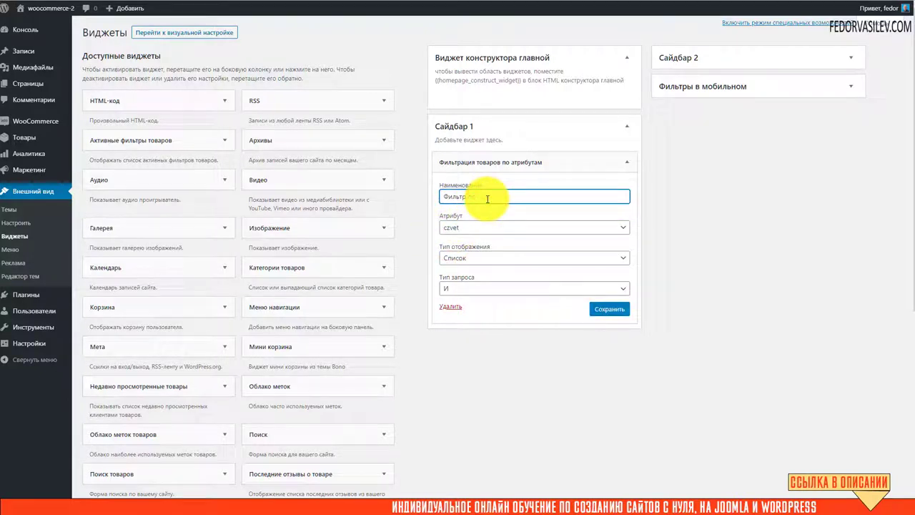
{"action": "left_click", "coordinate": [482, 259]}
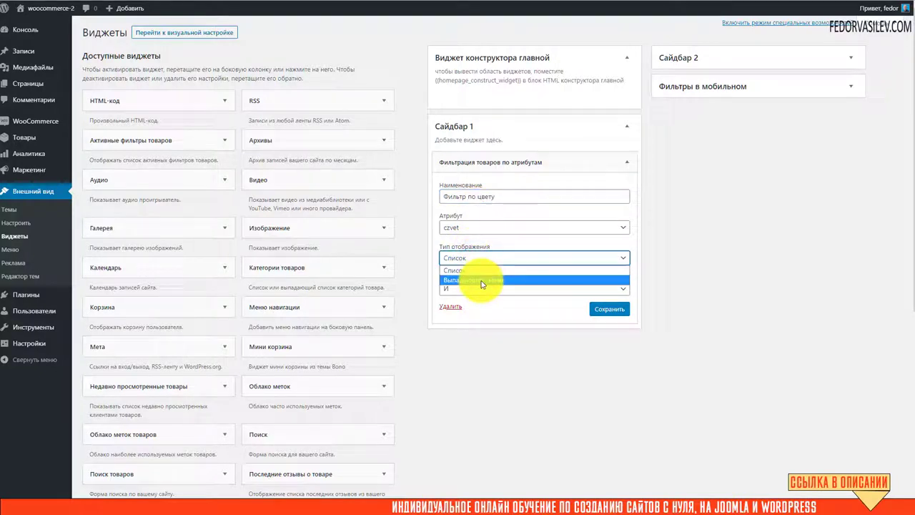
{"action": "left_click", "coordinate": [473, 263]}
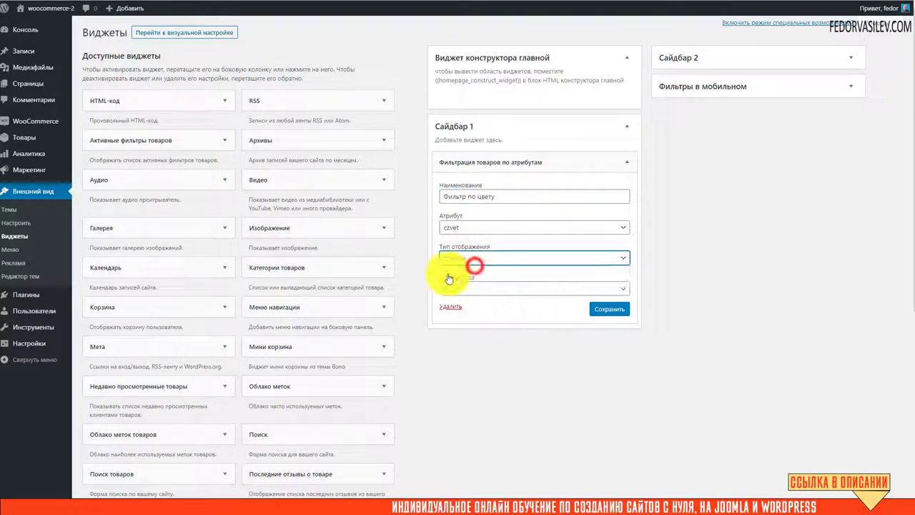
{"action": "left_click", "coordinate": [607, 309]}
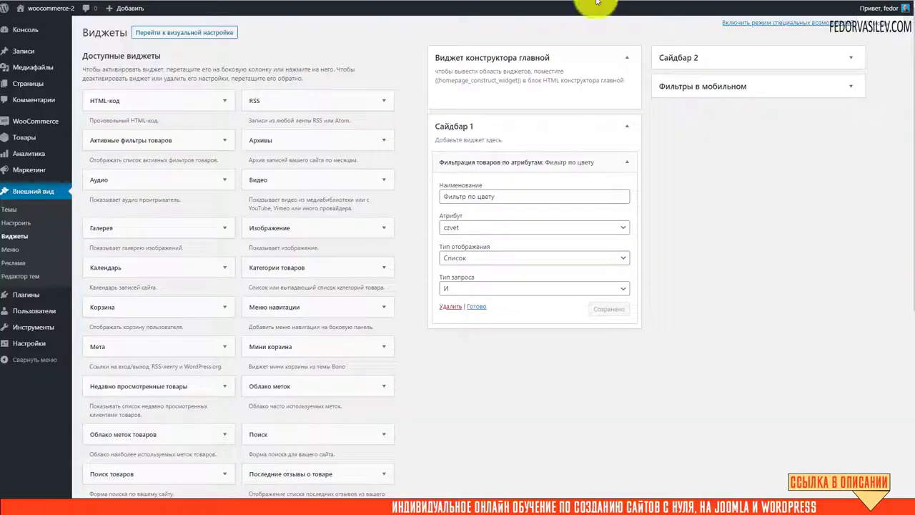
{"action": "left_click", "coordinate": [571, 161]}
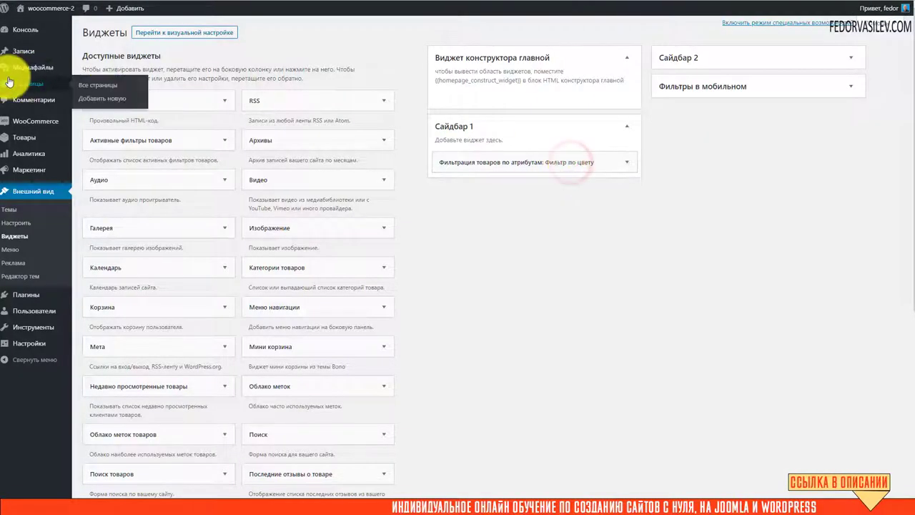
Open the Магазин page for editing to check its Спрятать элементы options, and leave the editor
{"action": "left_click", "coordinate": [29, 84]}
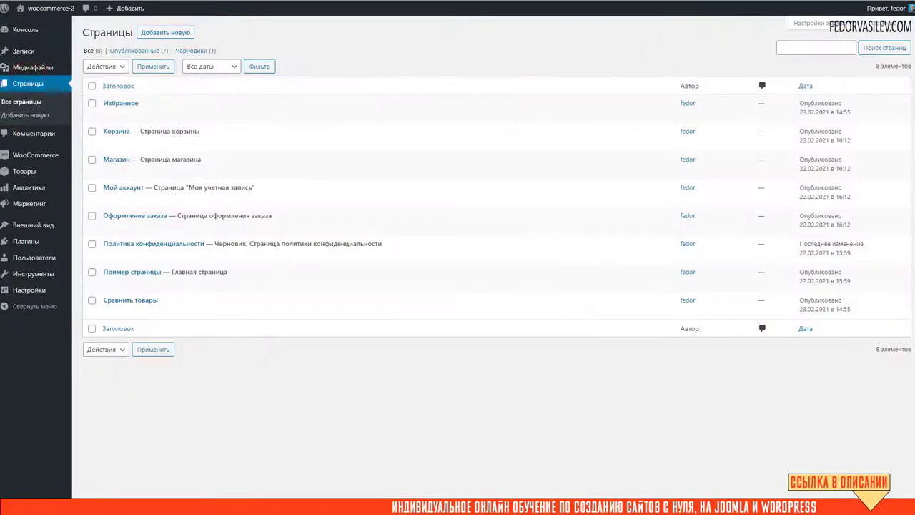
{"action": "left_click", "coordinate": [117, 158]}
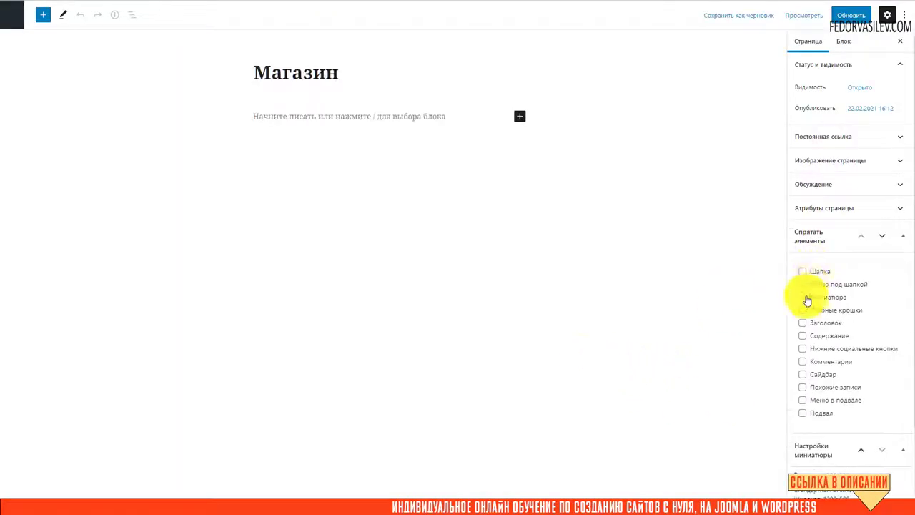
{"action": "left_click", "coordinate": [11, 17]}
In the theme customizer's WooCommerce settings for Магазин, set the sidebar display to Справа and the sidebar to Сайдбар 1
{"action": "mouse_move", "coordinate": [48, 228]}
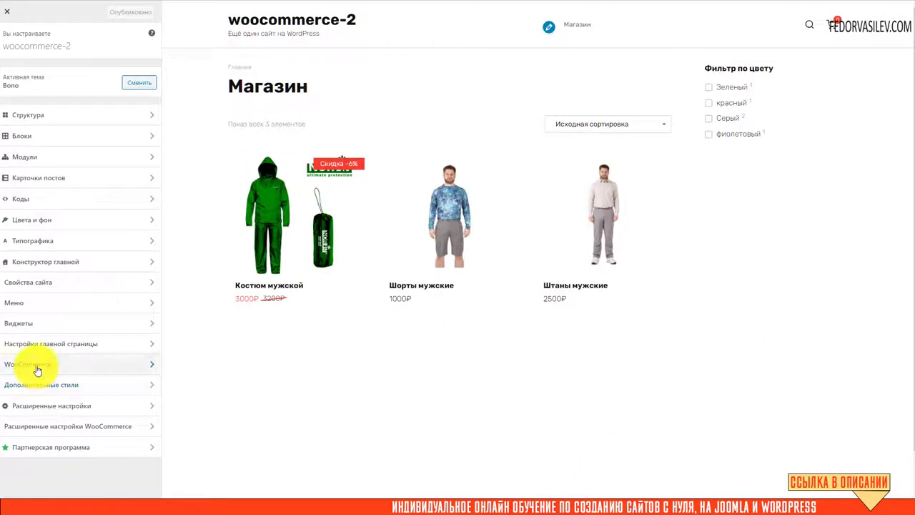
{"action": "left_click", "coordinate": [33, 365]}
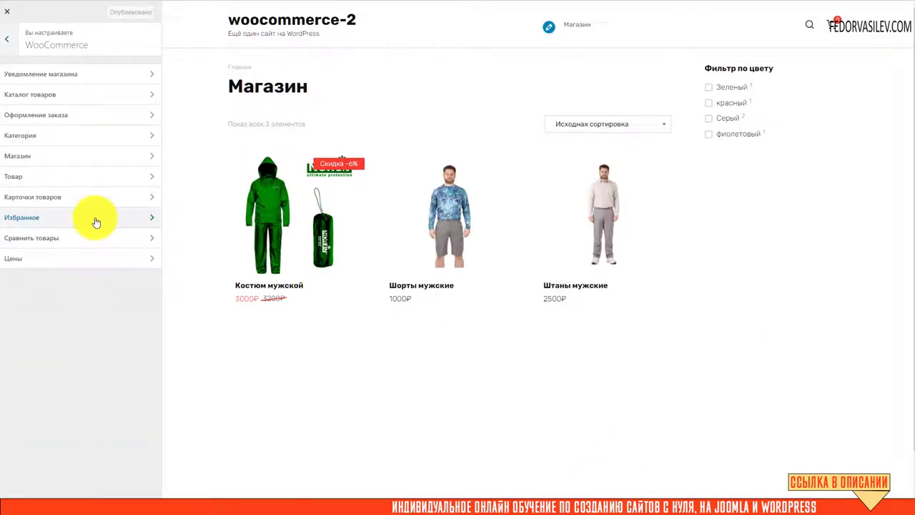
{"action": "left_click", "coordinate": [9, 157]}
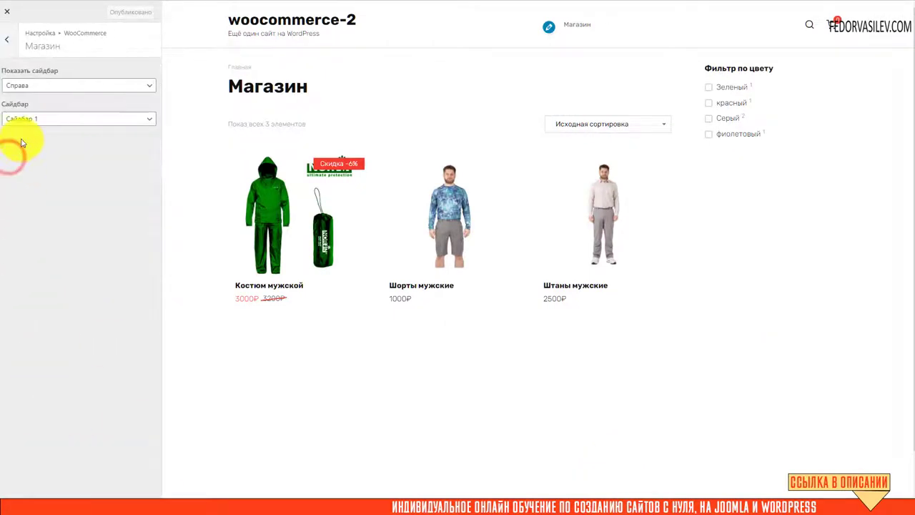
{"action": "left_click", "coordinate": [37, 84]}
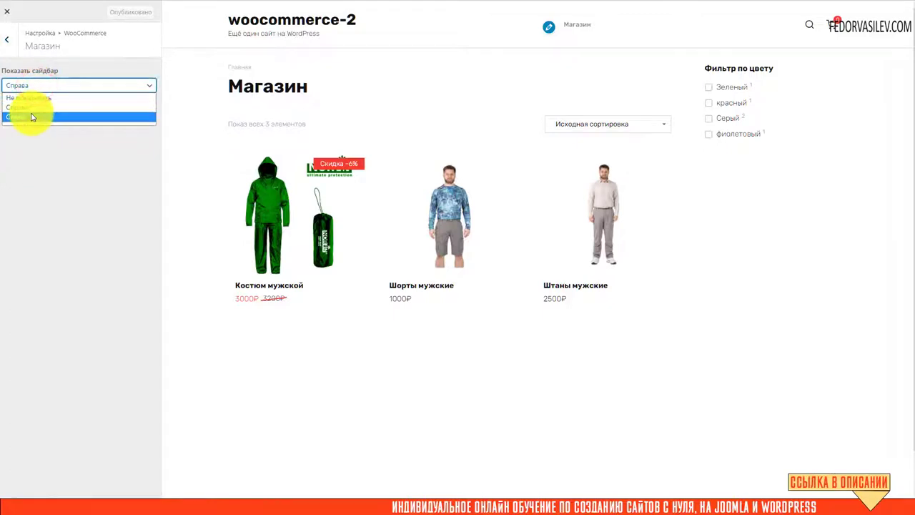
{"action": "left_click", "coordinate": [30, 109]}
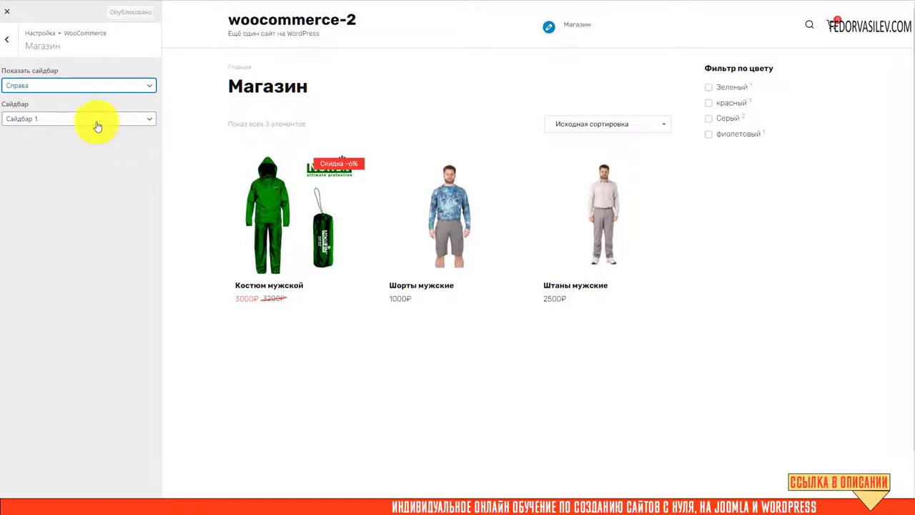
{"action": "left_click", "coordinate": [97, 121]}
{"action": "left_click", "coordinate": [19, 134]}
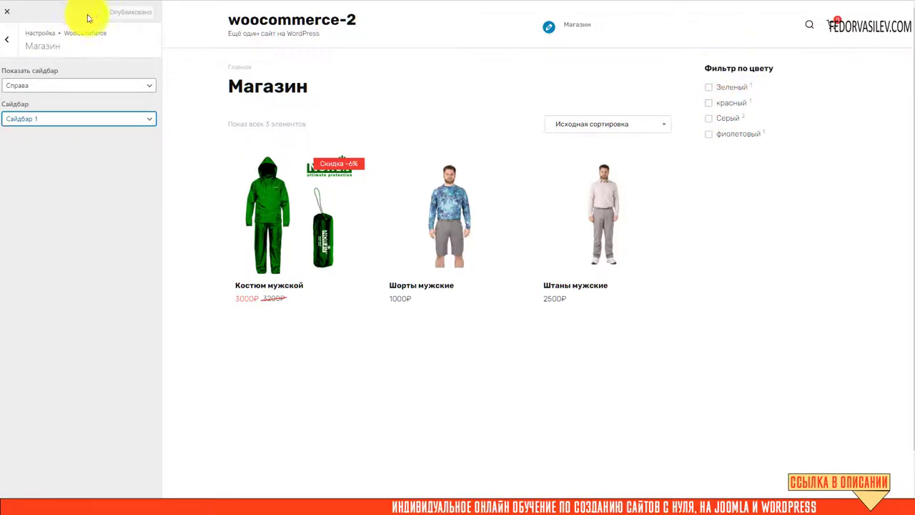
Test the Фильтр по цвету on the storefront's Магазин page with Зеленый and красный
{"action": "left_click", "coordinate": [6, 11]}
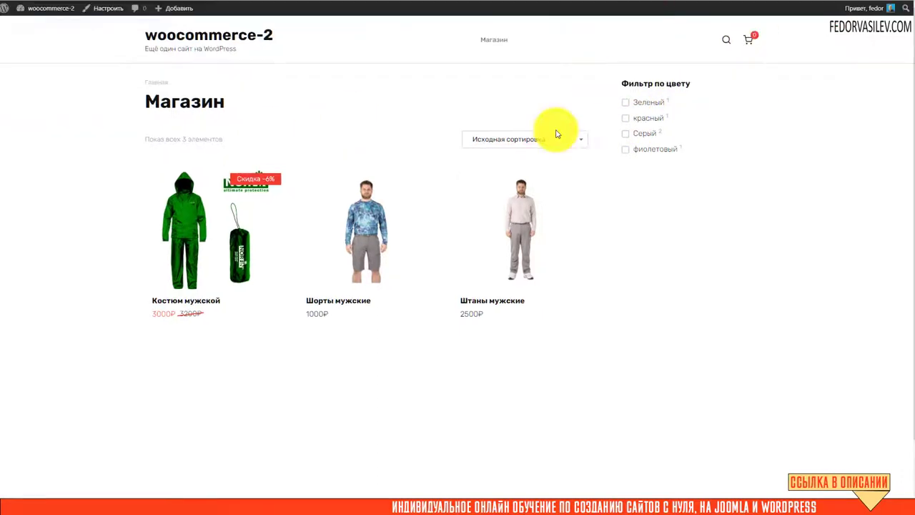
{"action": "left_click", "coordinate": [625, 104]}
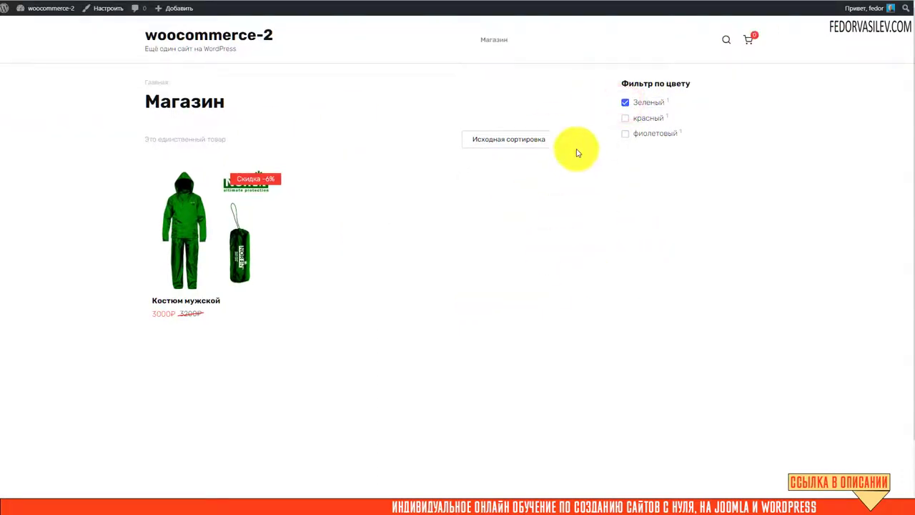
{"action": "mouse_move", "coordinate": [194, 207]}
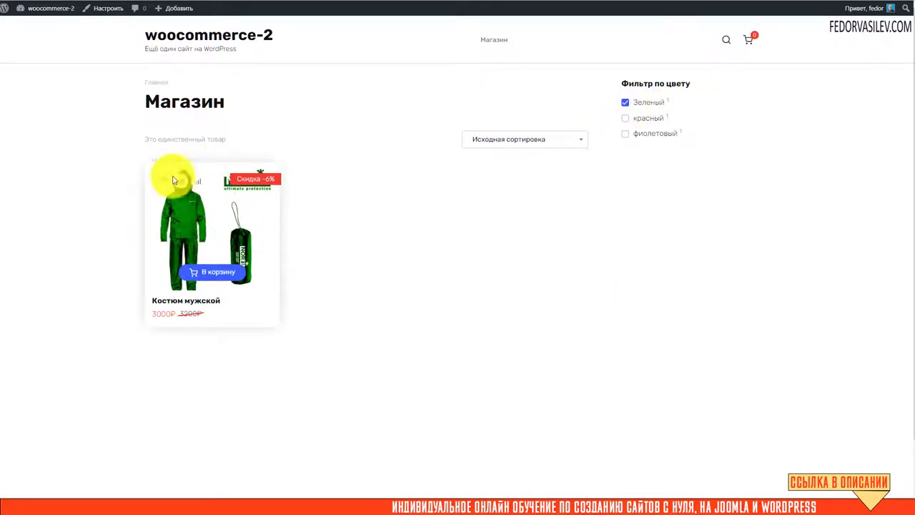
{"action": "left_click", "coordinate": [624, 118]}
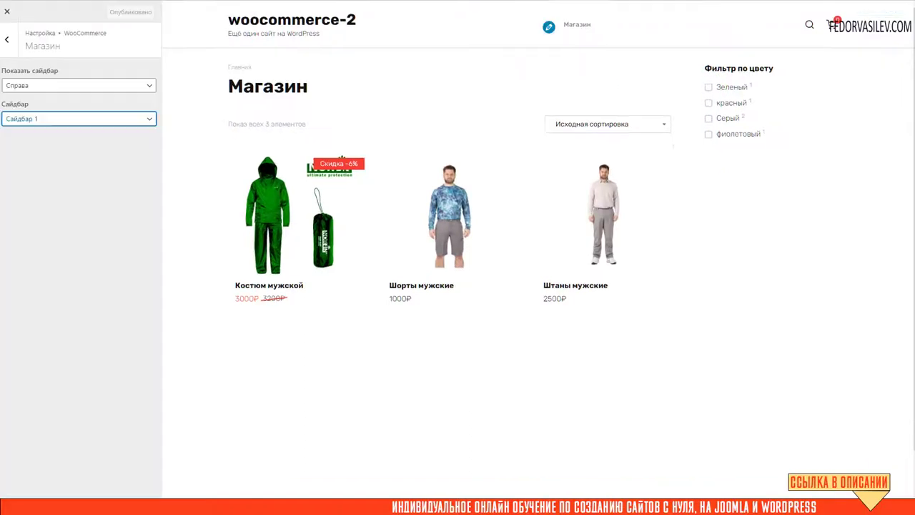
Leave the theme customizer and open the site's widget settings at Сайдбар 1
{"action": "left_click", "coordinate": [7, 43]}
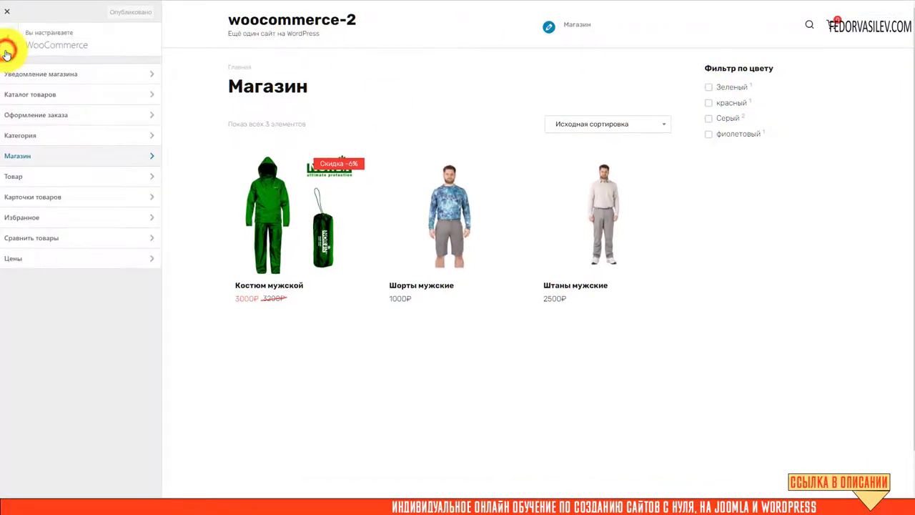
{"action": "left_click", "coordinate": [7, 11]}
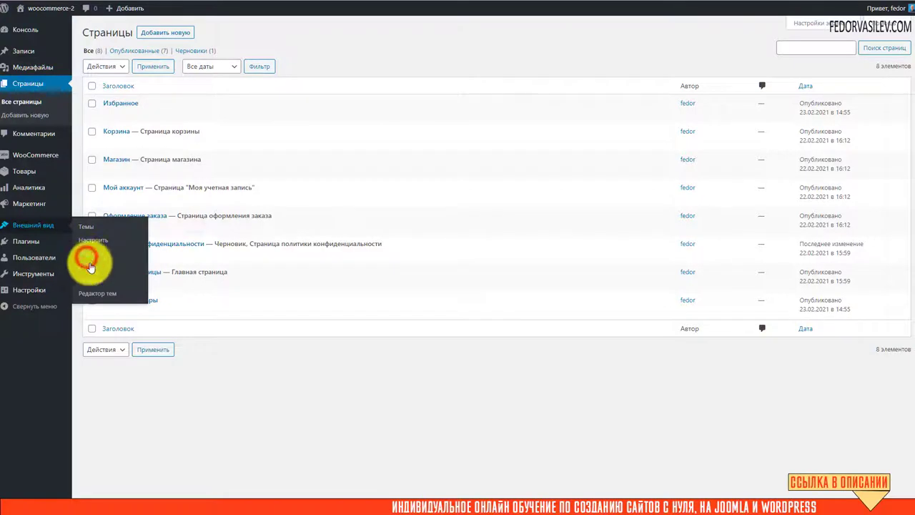
{"action": "left_click", "coordinate": [86, 256]}
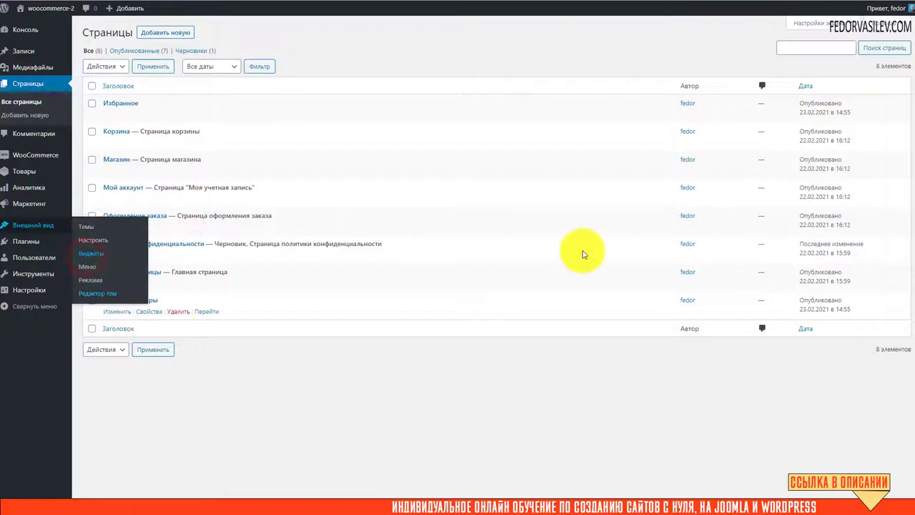
{"action": "left_click", "coordinate": [501, 127]}
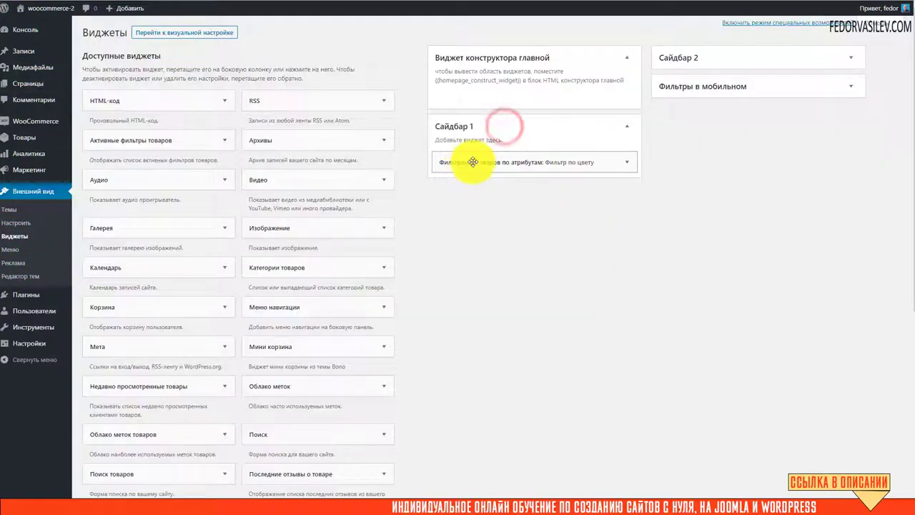
Set the Фильтр по цвету widget's display type to Выпадающее меню and save the widget
{"action": "left_click", "coordinate": [474, 163]}
{"action": "left_click", "coordinate": [472, 260]}
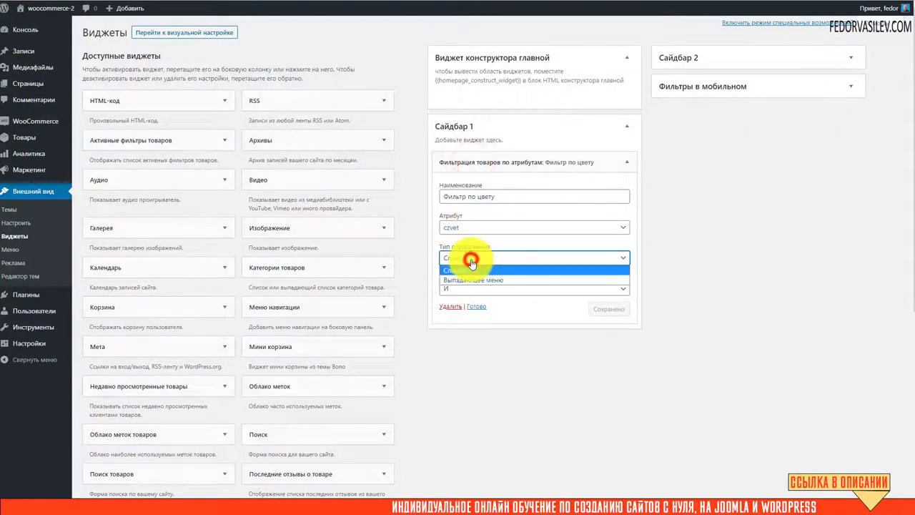
{"action": "left_click", "coordinate": [461, 280]}
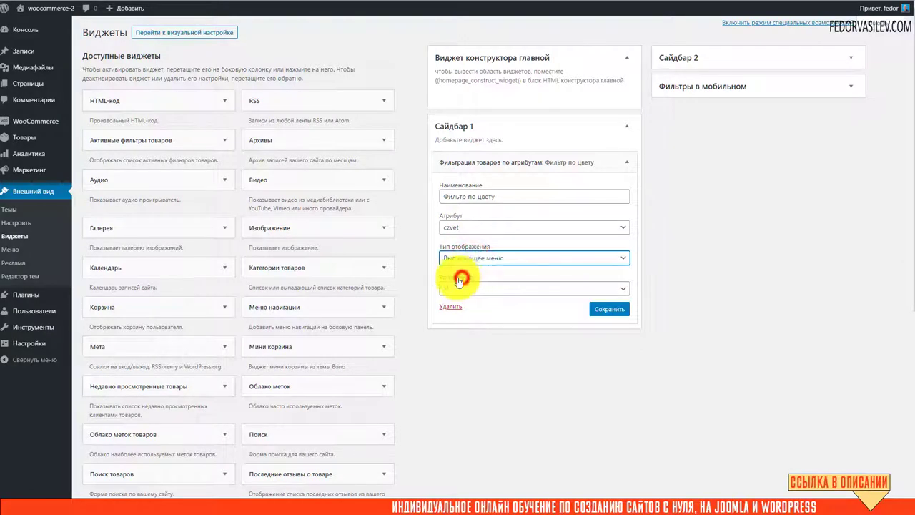
{"action": "left_click", "coordinate": [604, 309]}
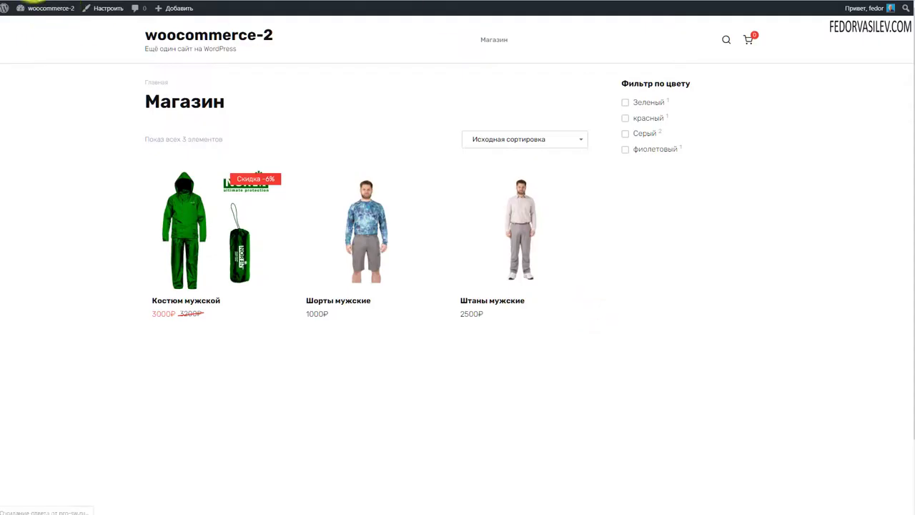
Test the dropdown version of Фильтр по цвету on the storefront's Магазин page with Зеленый
{"action": "left_click", "coordinate": [653, 107]}
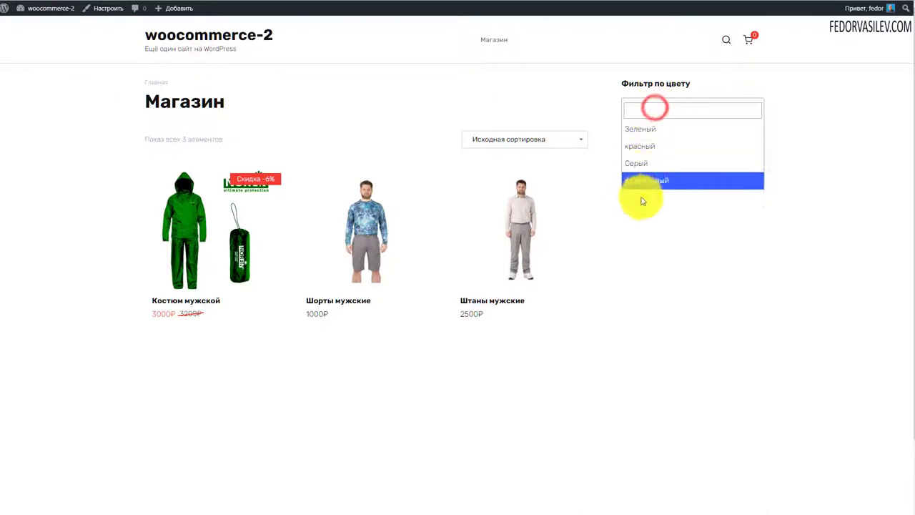
{"action": "left_click", "coordinate": [638, 129]}
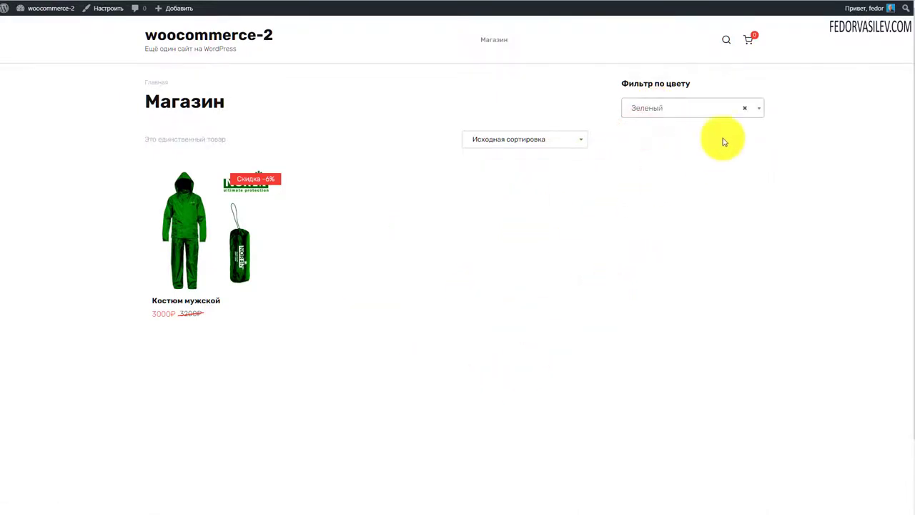
{"action": "left_click", "coordinate": [744, 108]}
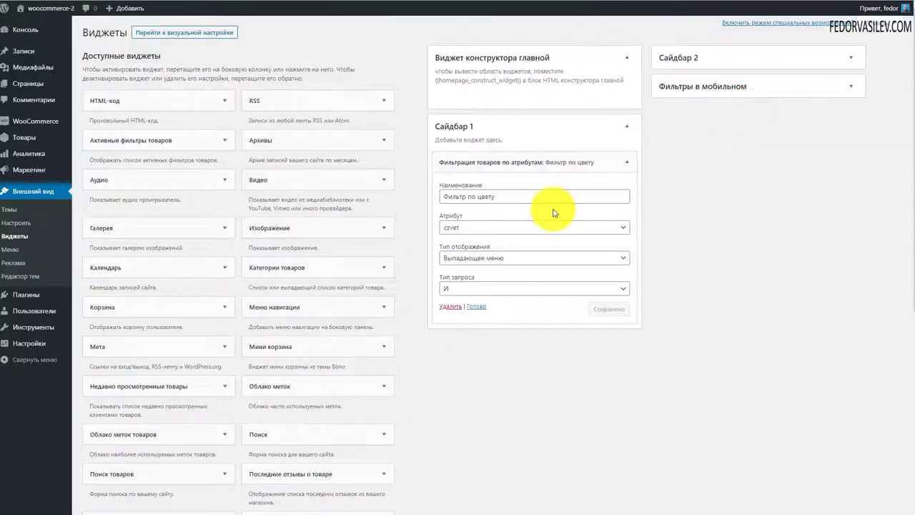
Set the Фильтр по цвету widget's display type back to Список, keep the query type И, and save
{"action": "left_click", "coordinate": [477, 258]}
{"action": "left_click", "coordinate": [472, 269]}
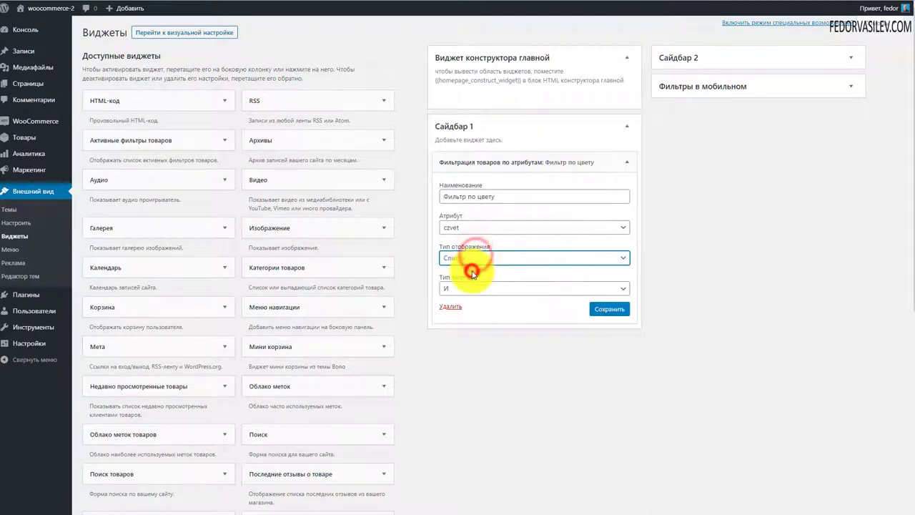
{"action": "left_click", "coordinate": [470, 294]}
{"action": "left_click", "coordinate": [523, 373]}
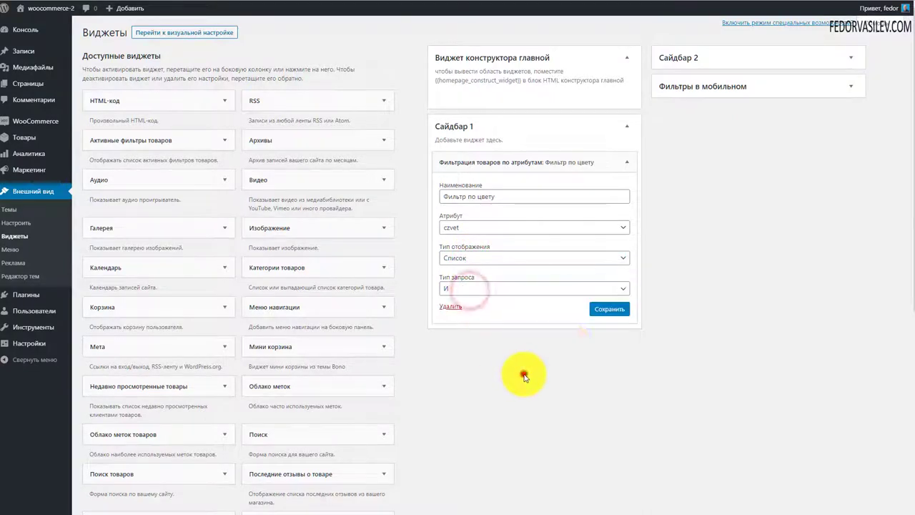
Add a second Фильтрация товаров по атрибутам widget to Сайдбар 1 and place it below the collapsed Фильтр по цвету widget
{"action": "scroll", "coordinate": [285, 214], "scroll_direction": "down", "scroll_amount": 4}
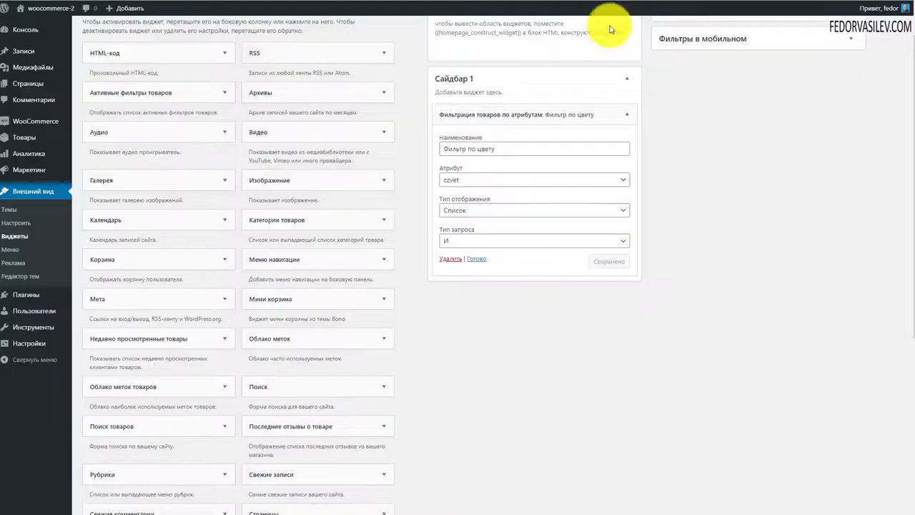
{"action": "scroll", "coordinate": [480, 247], "scroll_direction": "down", "scroll_amount": 10}
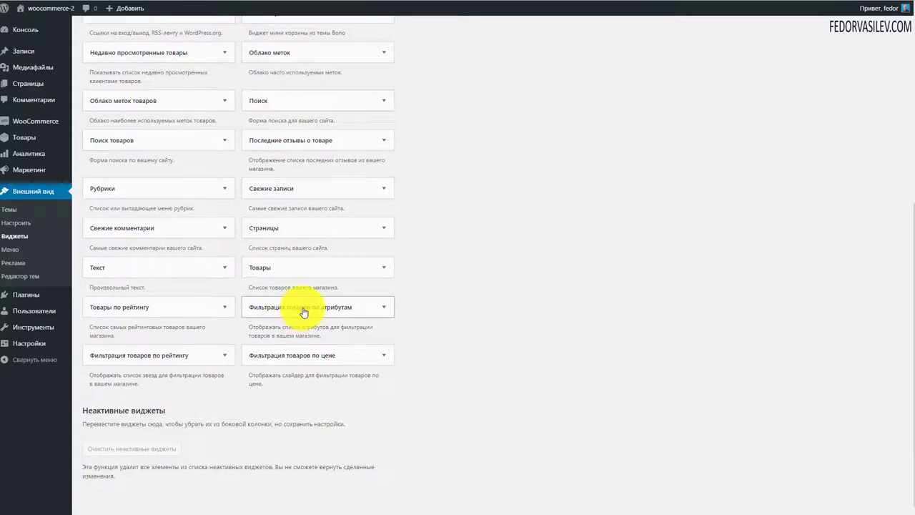
{"action": "left_click_drag", "start_coordinate": [303, 312], "coordinate": [517, 159]}
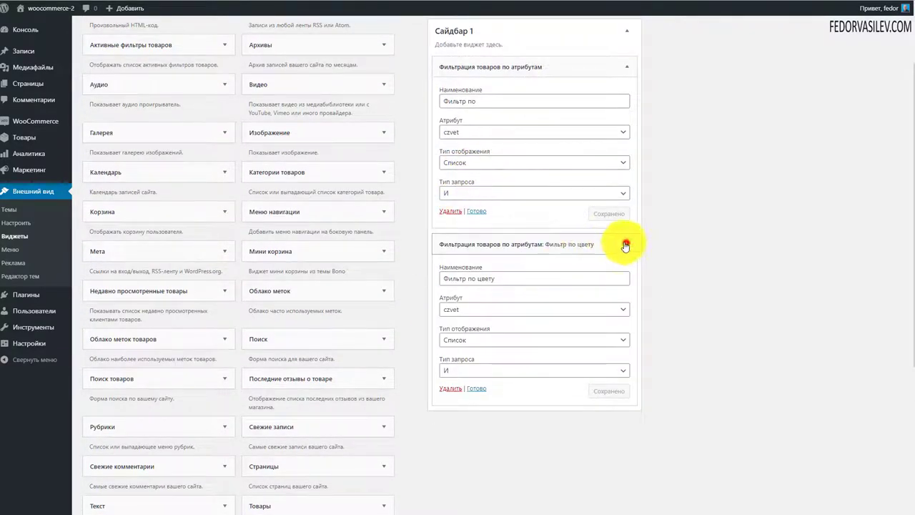
{"action": "left_click", "coordinate": [625, 245]}
{"action": "left_click_drag", "start_coordinate": [462, 65], "coordinate": [465, 98]}
{"action": "scroll", "coordinate": [521, 221], "scroll_direction": "up", "scroll_amount": 2}
Title the second attribute filter widget Фильтр по размеру, set its attribute to razmer and save it
{"action": "left_click", "coordinate": [547, 187]}
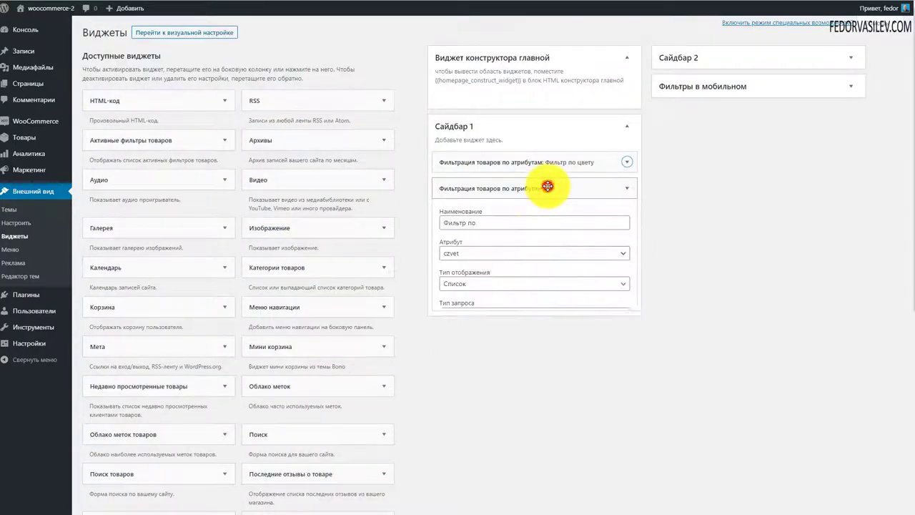
{"action": "left_click", "coordinate": [464, 251]}
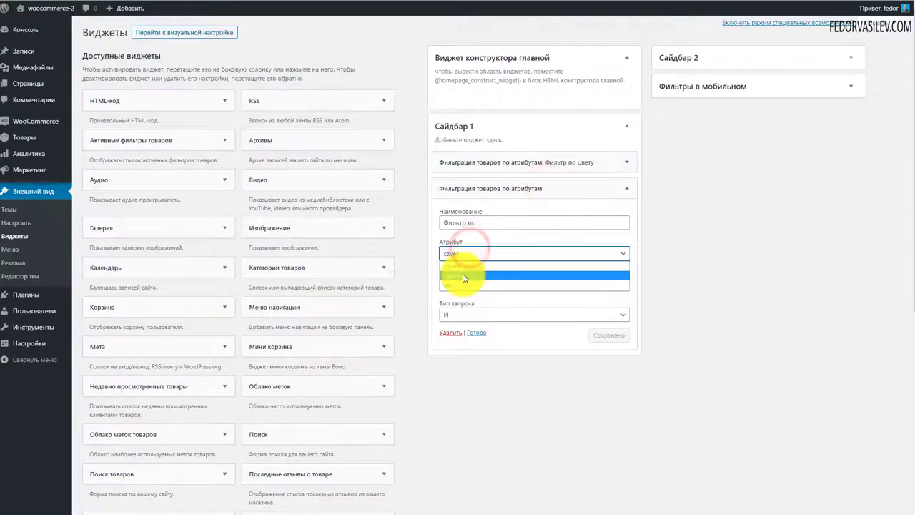
{"action": "left_click", "coordinate": [463, 277]}
{"action": "left_click", "coordinate": [484, 222]}
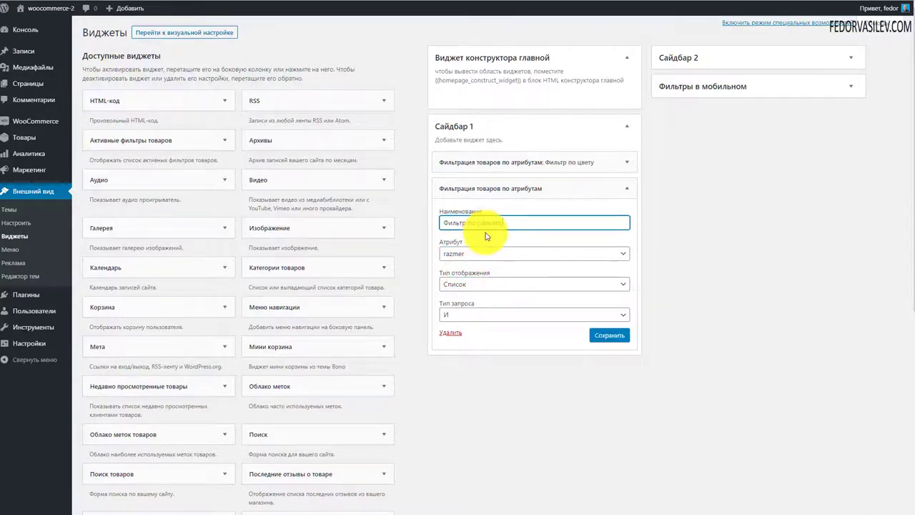
{"action": "type", "text": "Фильтр"}
{"action": "left_click", "coordinate": [486, 236]}
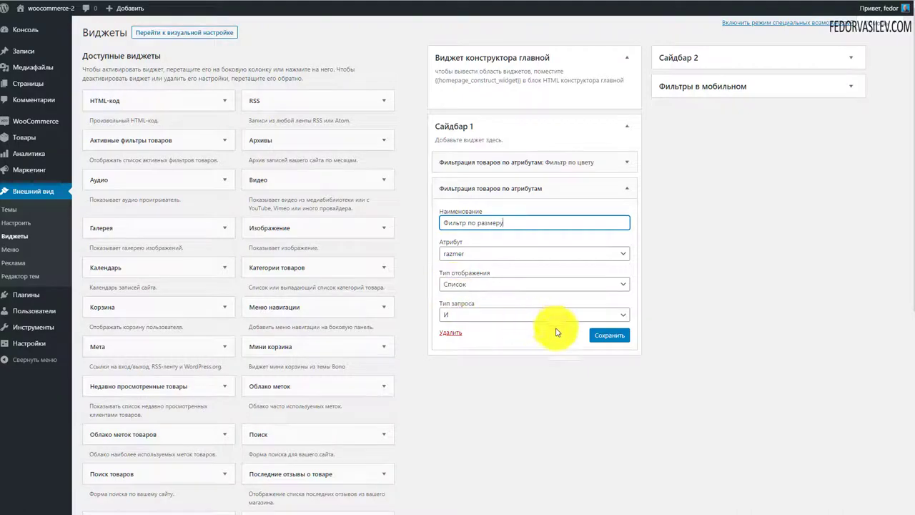
{"action": "left_click", "coordinate": [609, 335]}
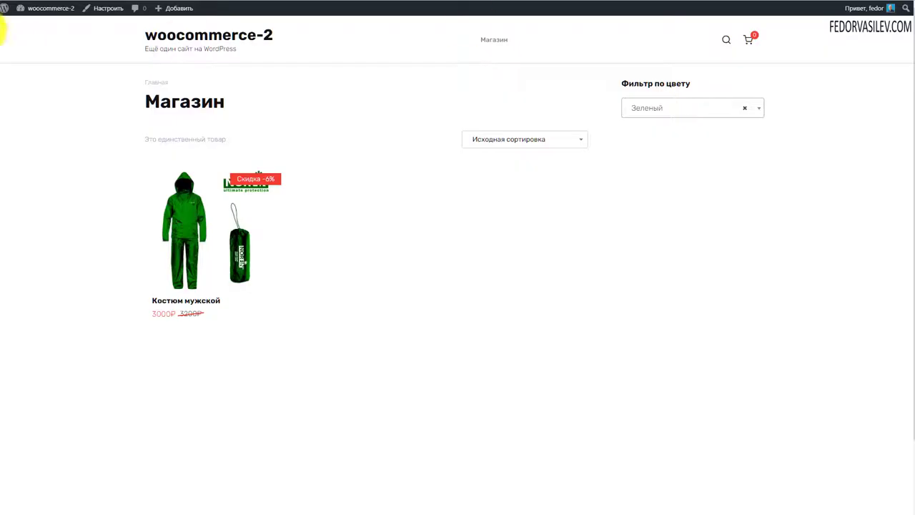
Reload the storefront's Магазин page and test how selecting Зеленый in Фильтр по цвету affects Фильтр по размеру
{"action": "key", "text": "F5"}
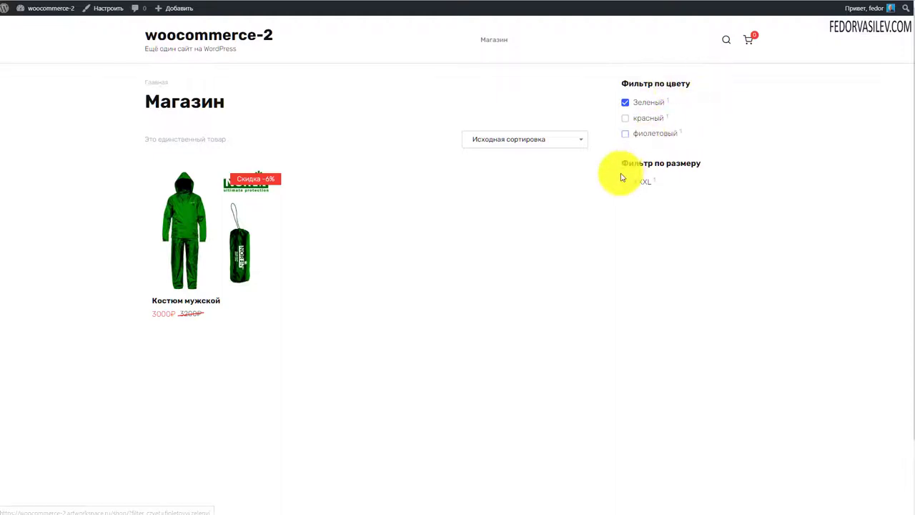
{"action": "left_click", "coordinate": [624, 104]}
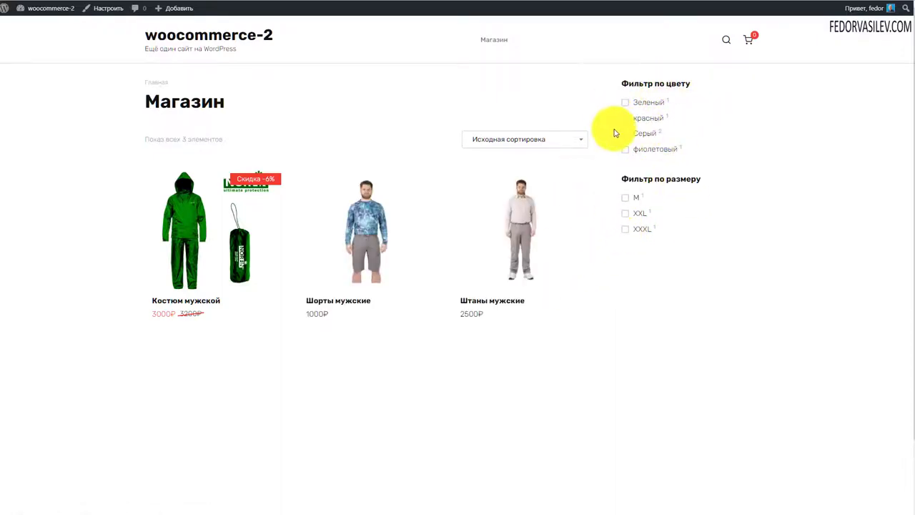
{"action": "left_click", "coordinate": [625, 104]}
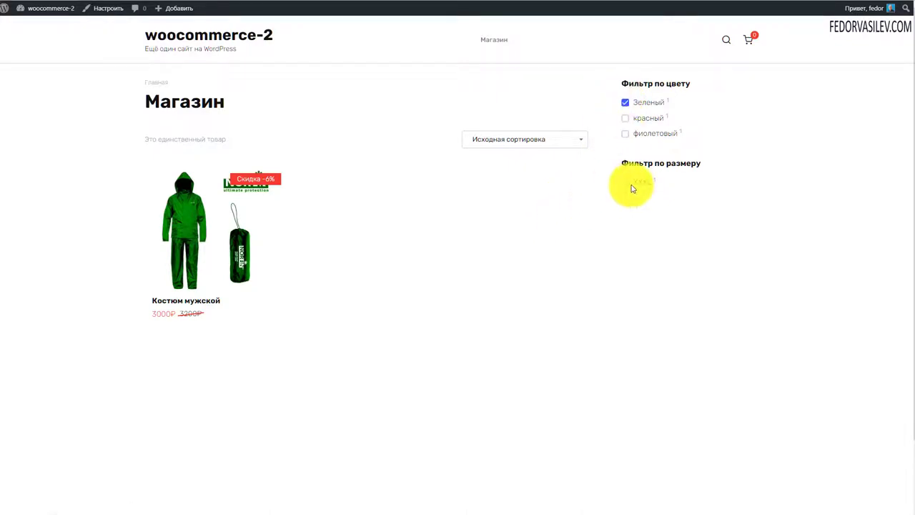
{"action": "left_click", "coordinate": [626, 103]}
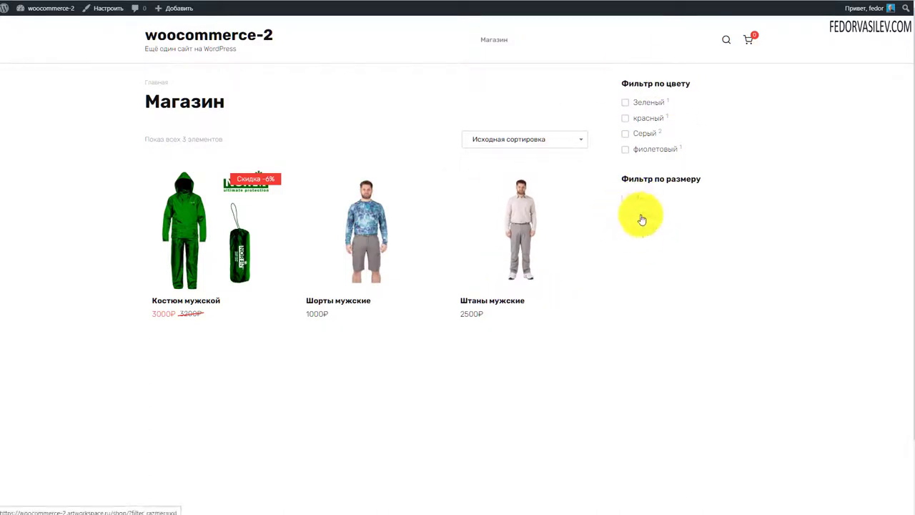
{"action": "left_click", "coordinate": [624, 102]}
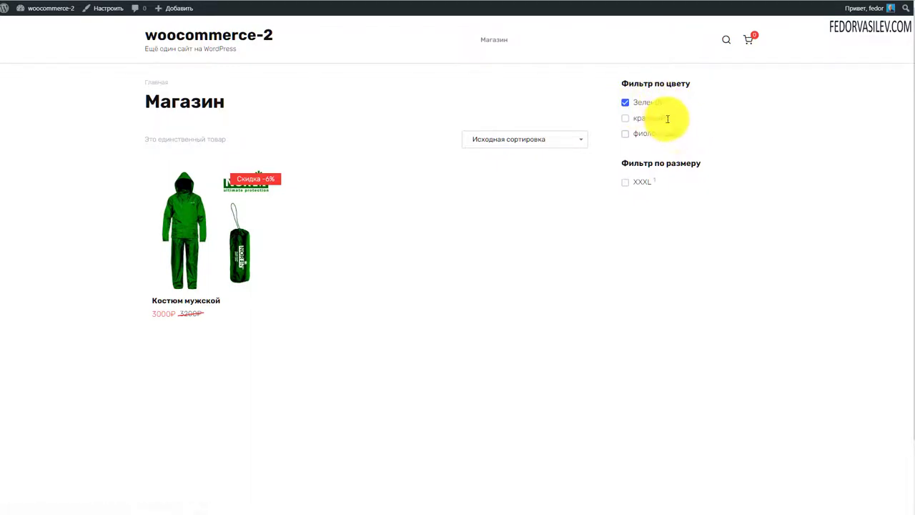
{"action": "left_click", "coordinate": [626, 104]}
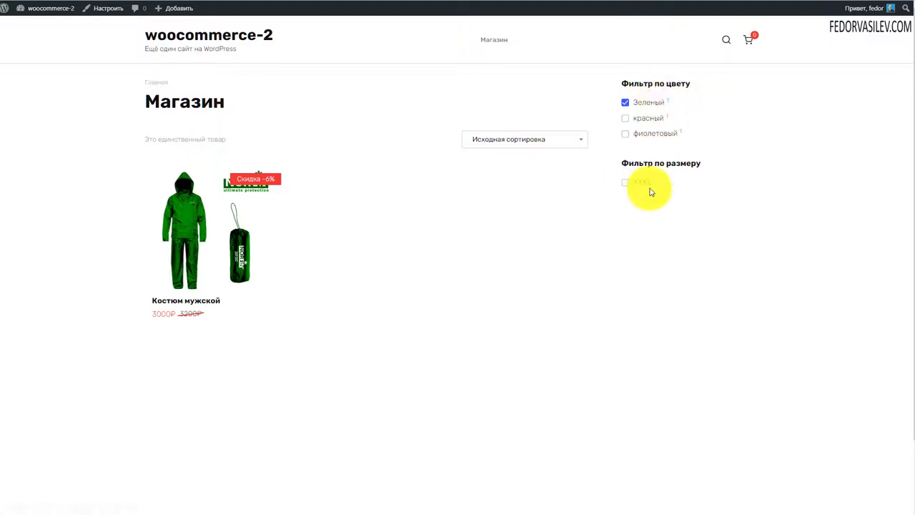
{"action": "left_click", "coordinate": [623, 119]}
{"action": "left_click", "coordinate": [626, 104]}
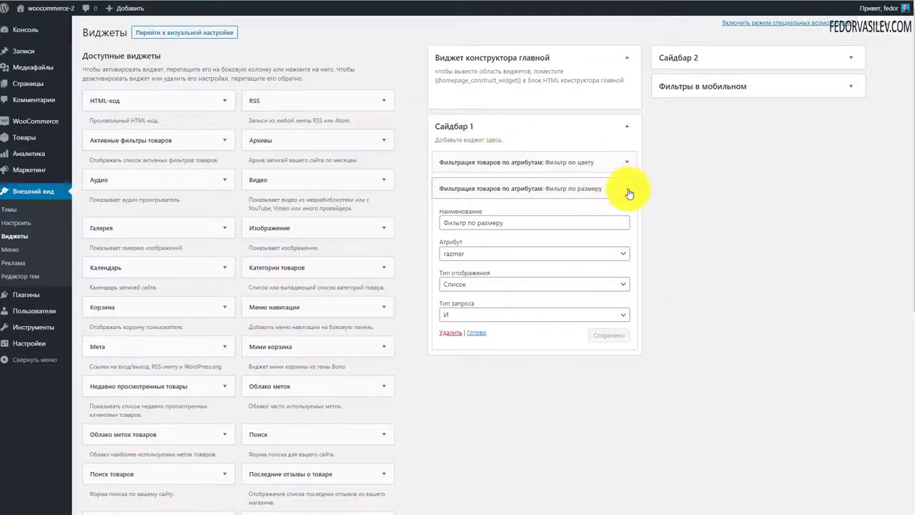
Collapse the Фильтр по размеру widget and look through the available product filter widgets for rating and price
{"action": "left_click", "coordinate": [629, 186]}
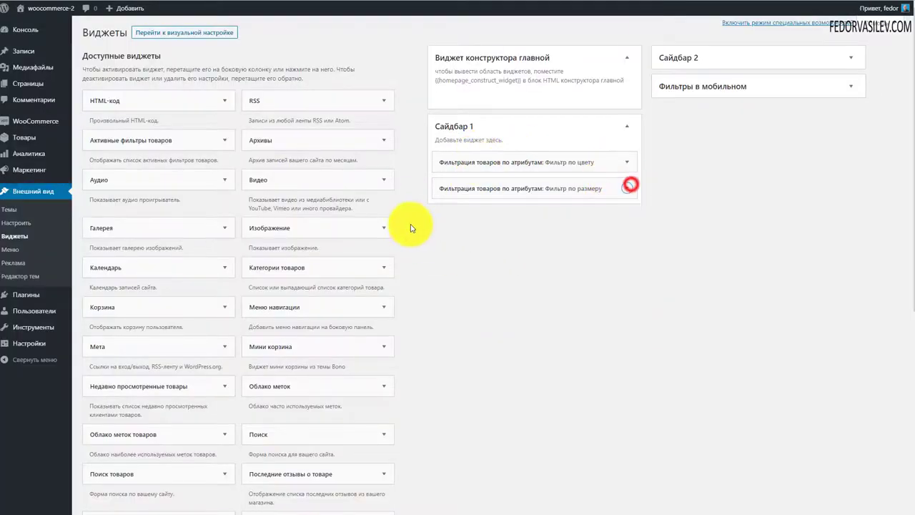
{"action": "scroll", "coordinate": [411, 227], "scroll_direction": "down", "scroll_amount": 3}
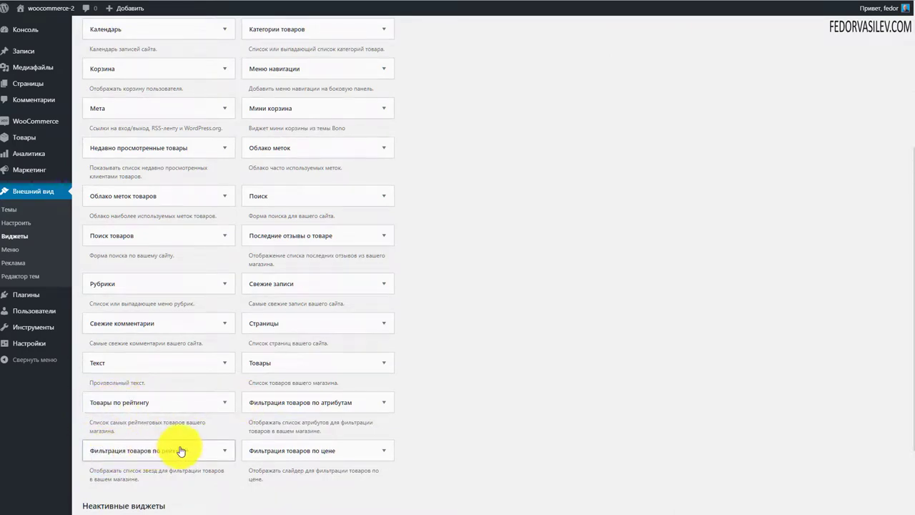
{"action": "scroll", "coordinate": [312, 347], "scroll_direction": "up", "scroll_amount": 3}
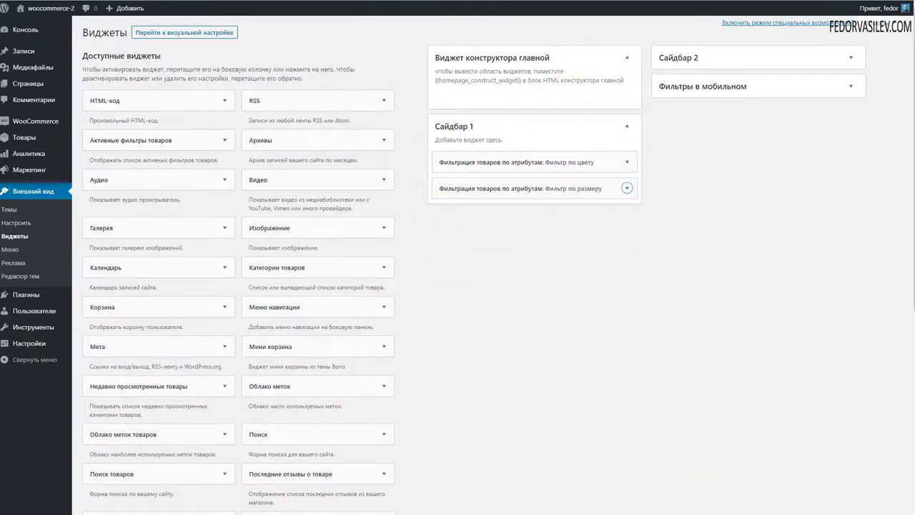
{"action": "key", "text": "ctrl+Tab"}
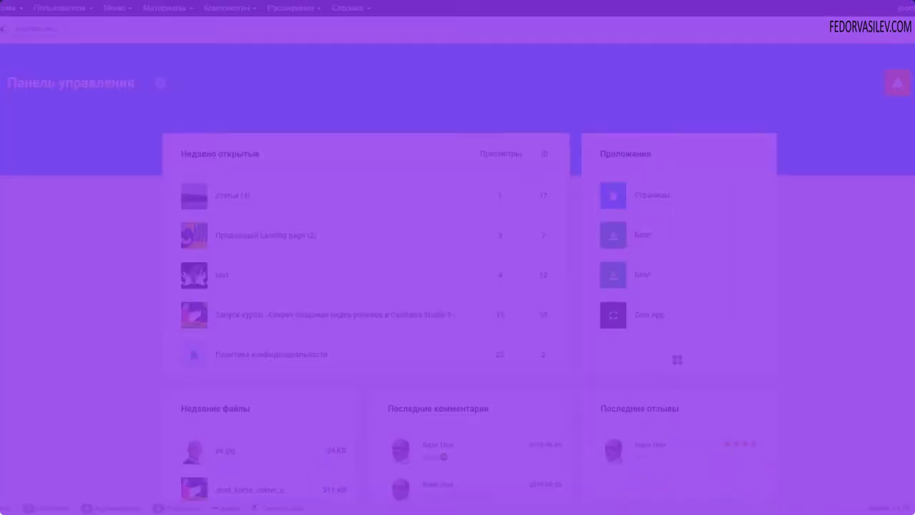
{"action": "left_click", "coordinate": [898, 83]}
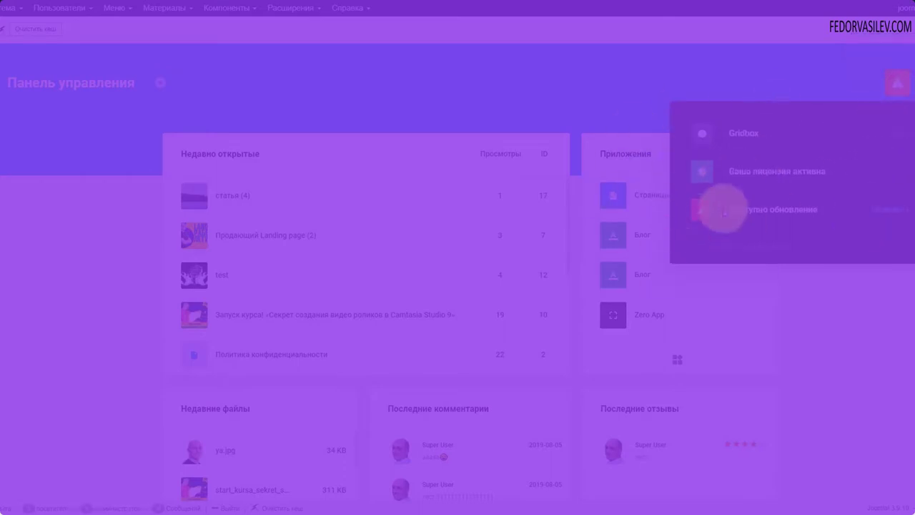
{"action": "left_click", "coordinate": [778, 151]}
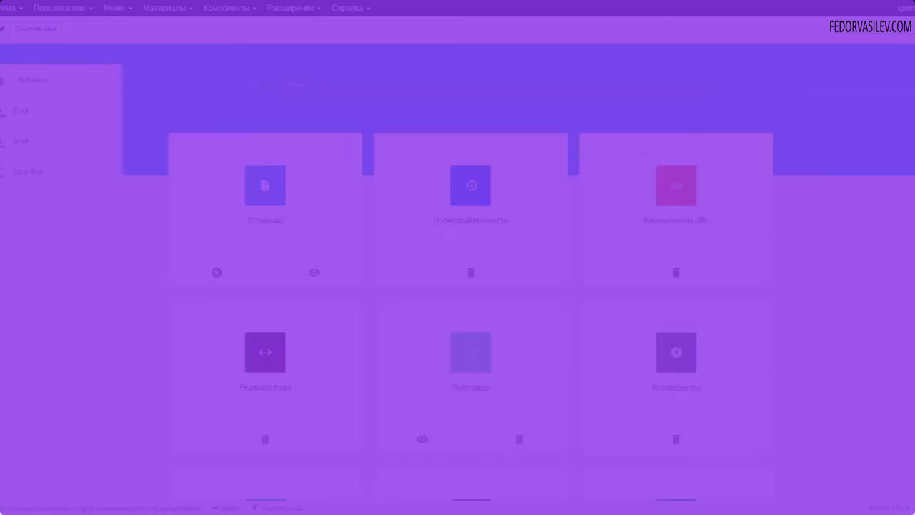
{"action": "left_click", "coordinate": [11, 174]}
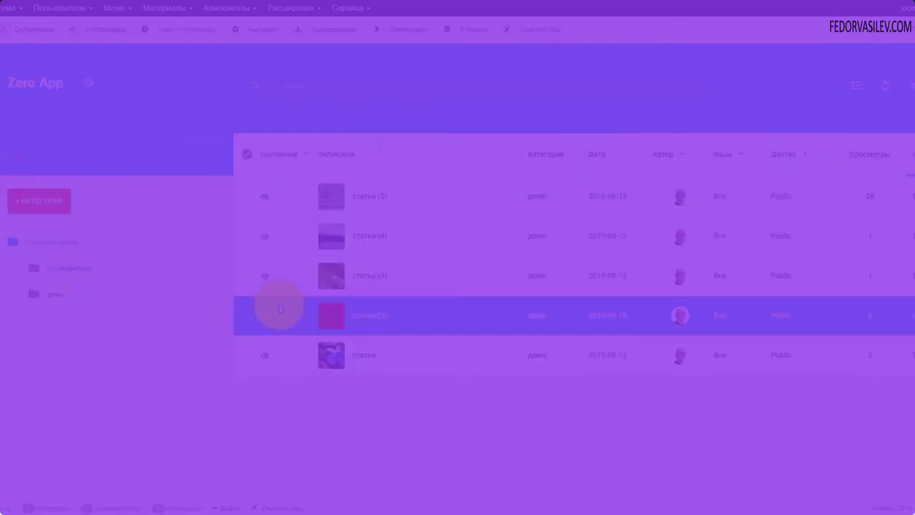
{"action": "left_click", "coordinate": [89, 83]}
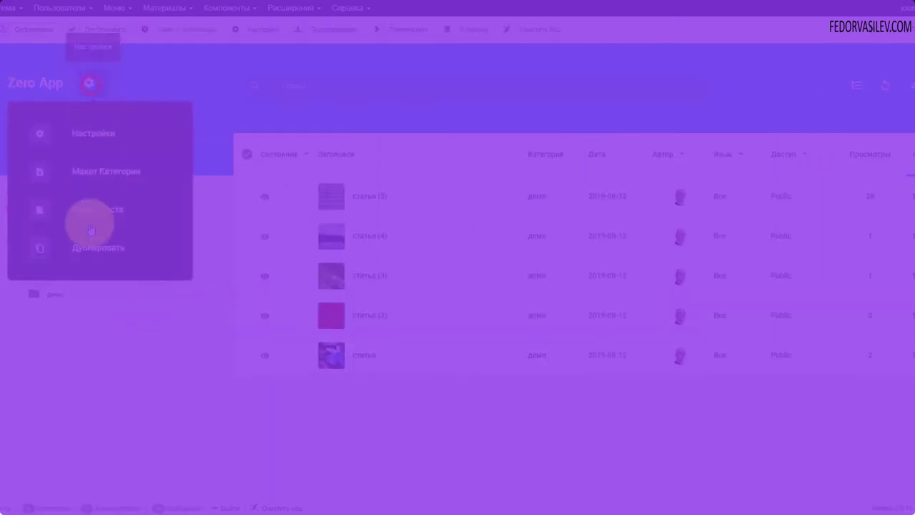